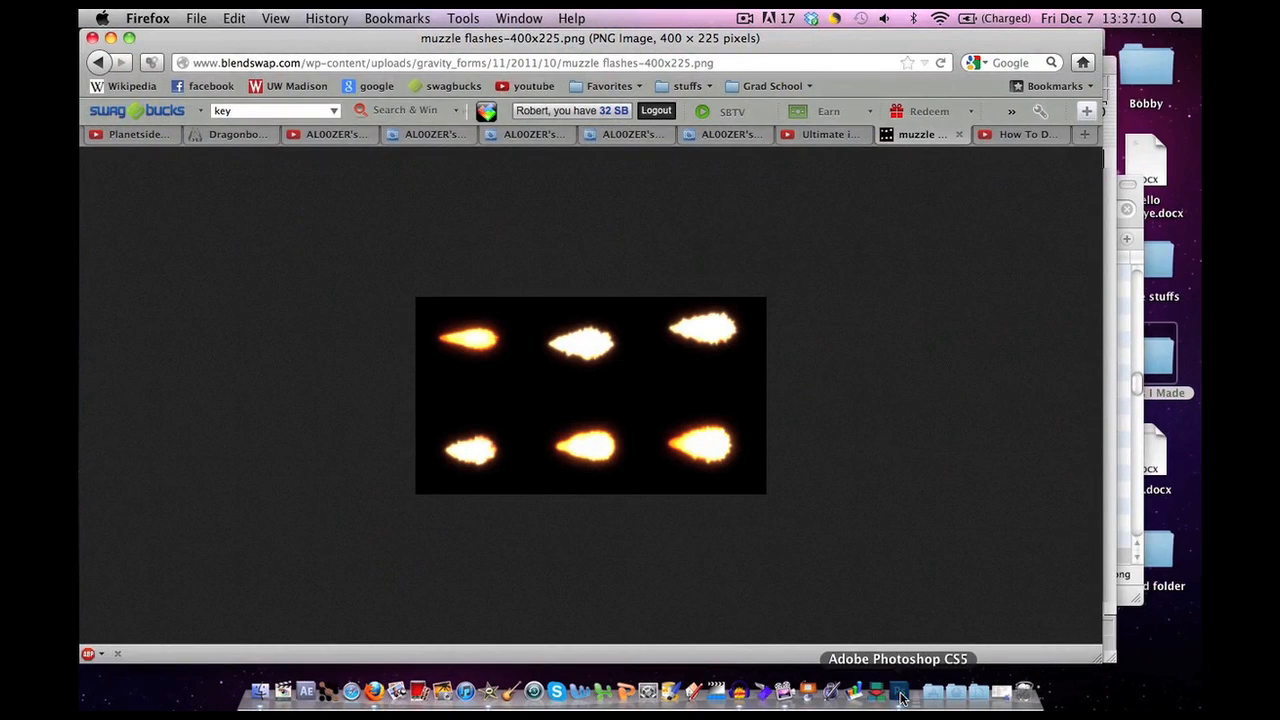
click(899, 691)
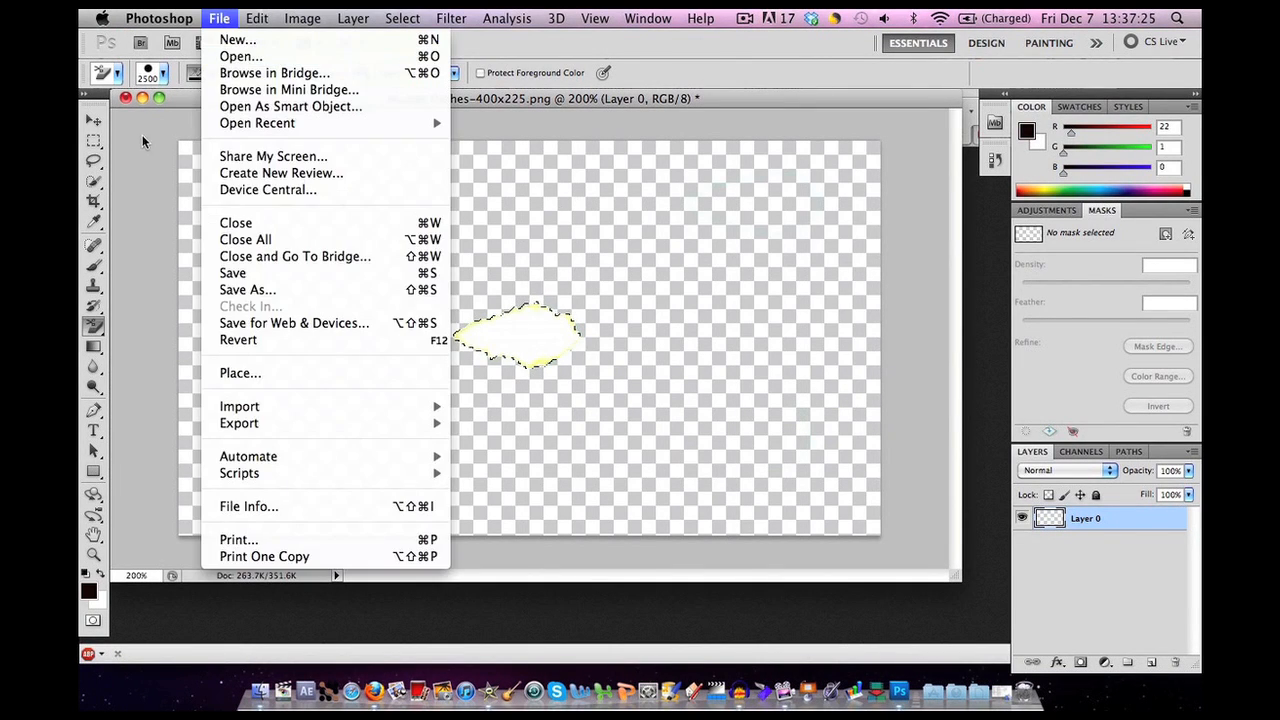
click(142, 135)
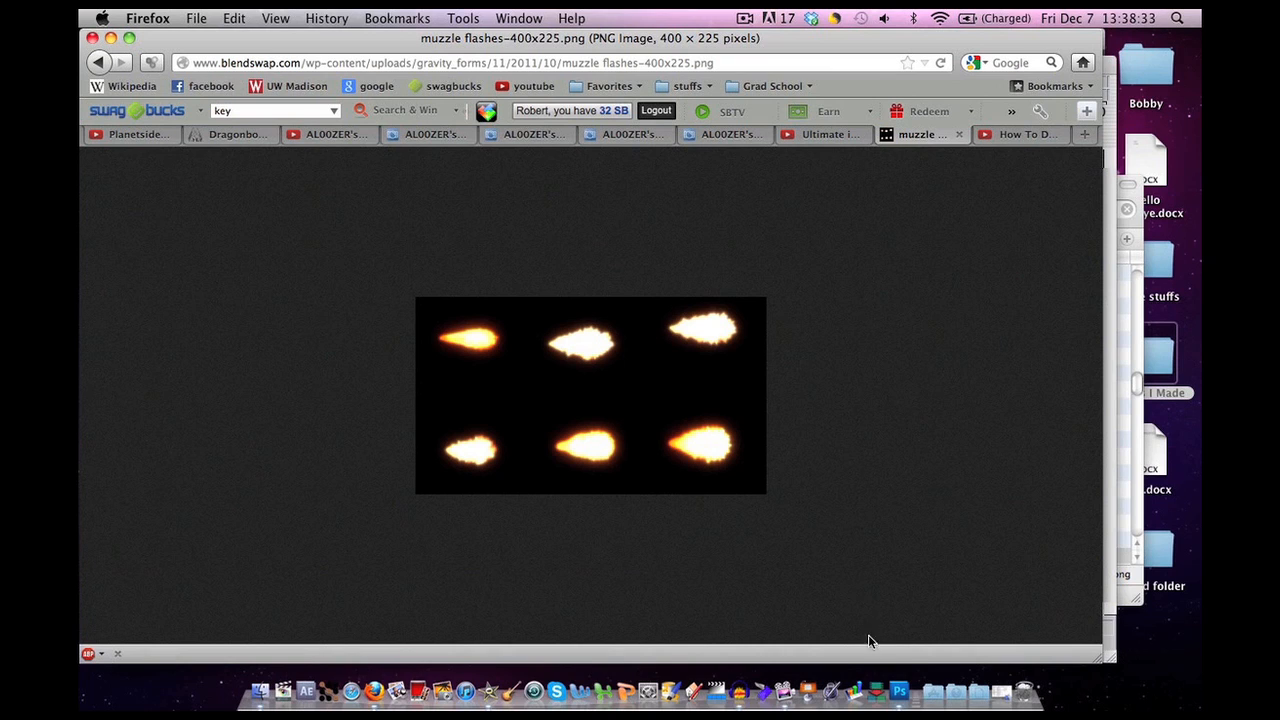
- Switch to Photoshop and open muzzle flashes-400x225.png from the pictures folder
click(899, 691)
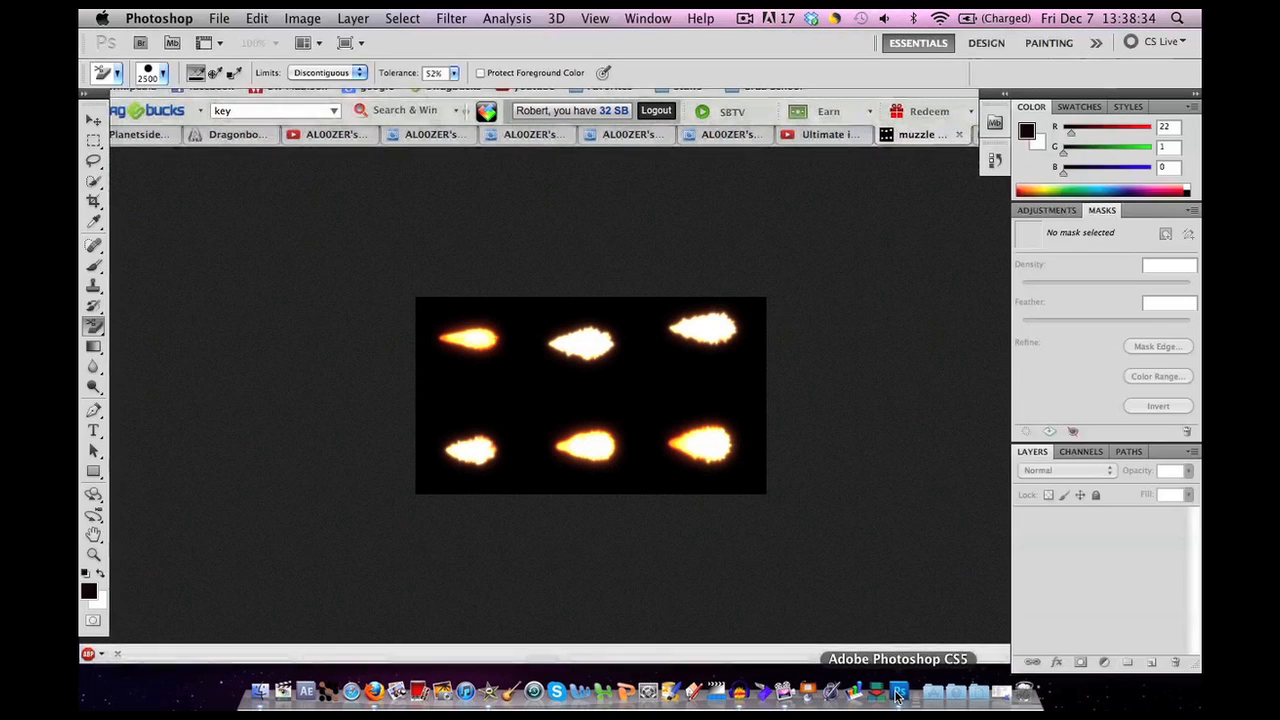
click(219, 20)
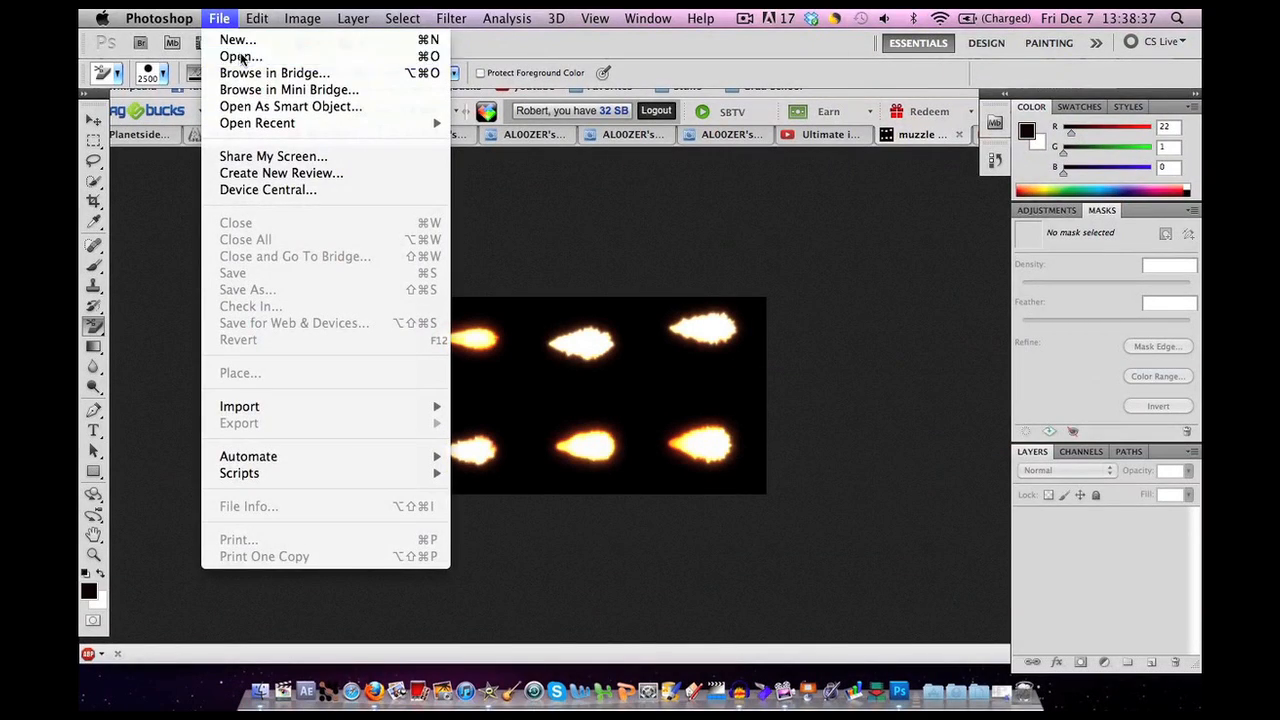
click(489, 205)
key(super+o)
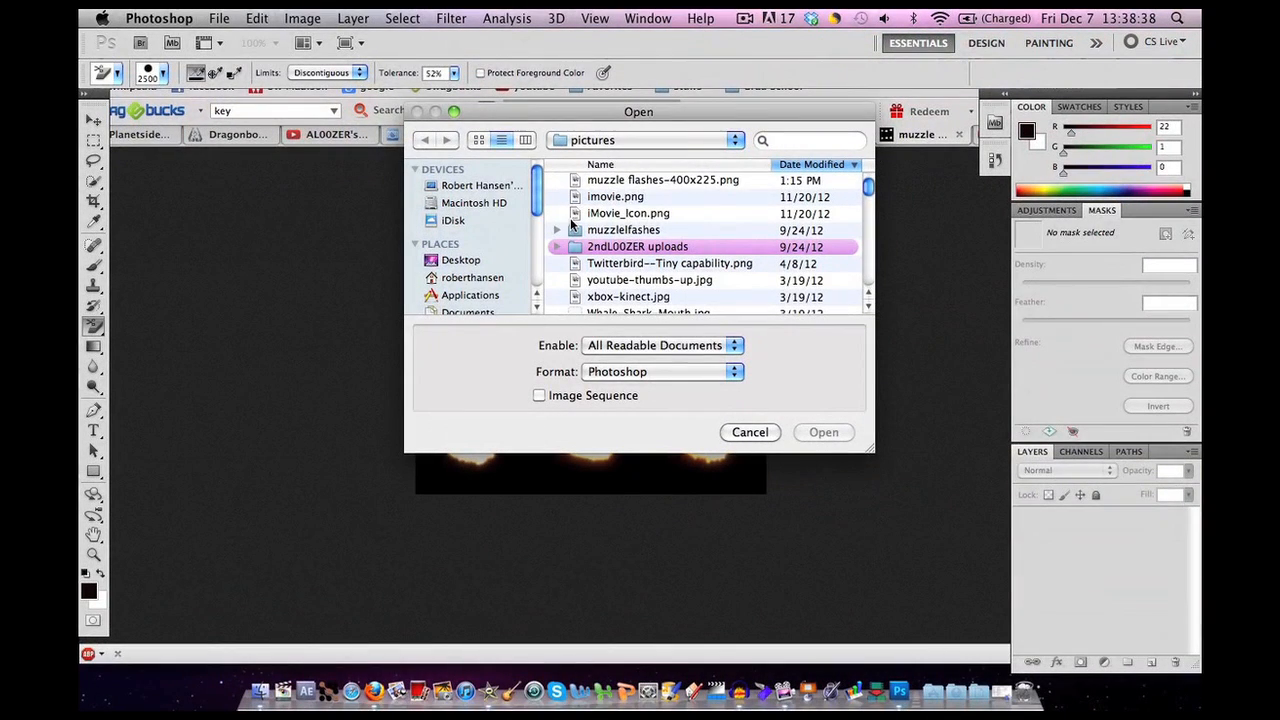
click(675, 181)
click(806, 437)
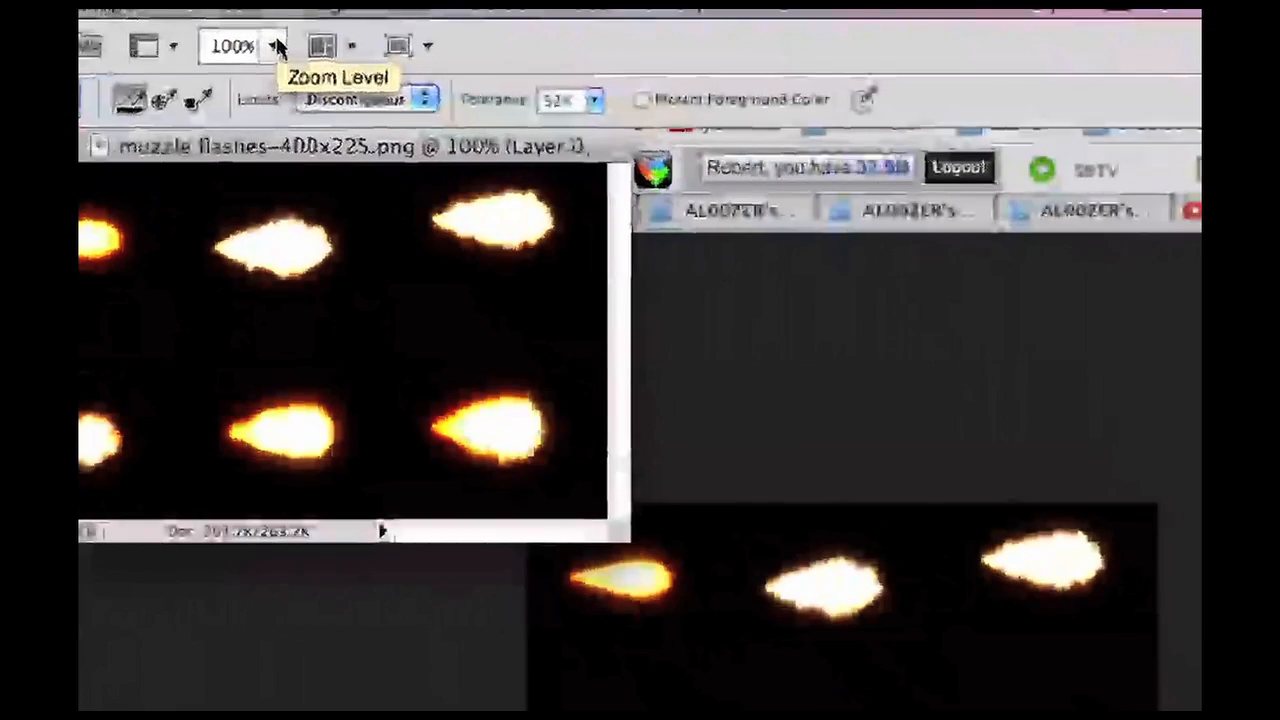
- Set the document's zoom level to 200% and enlarge its window to show the whole image
click(276, 46)
click(265, 169)
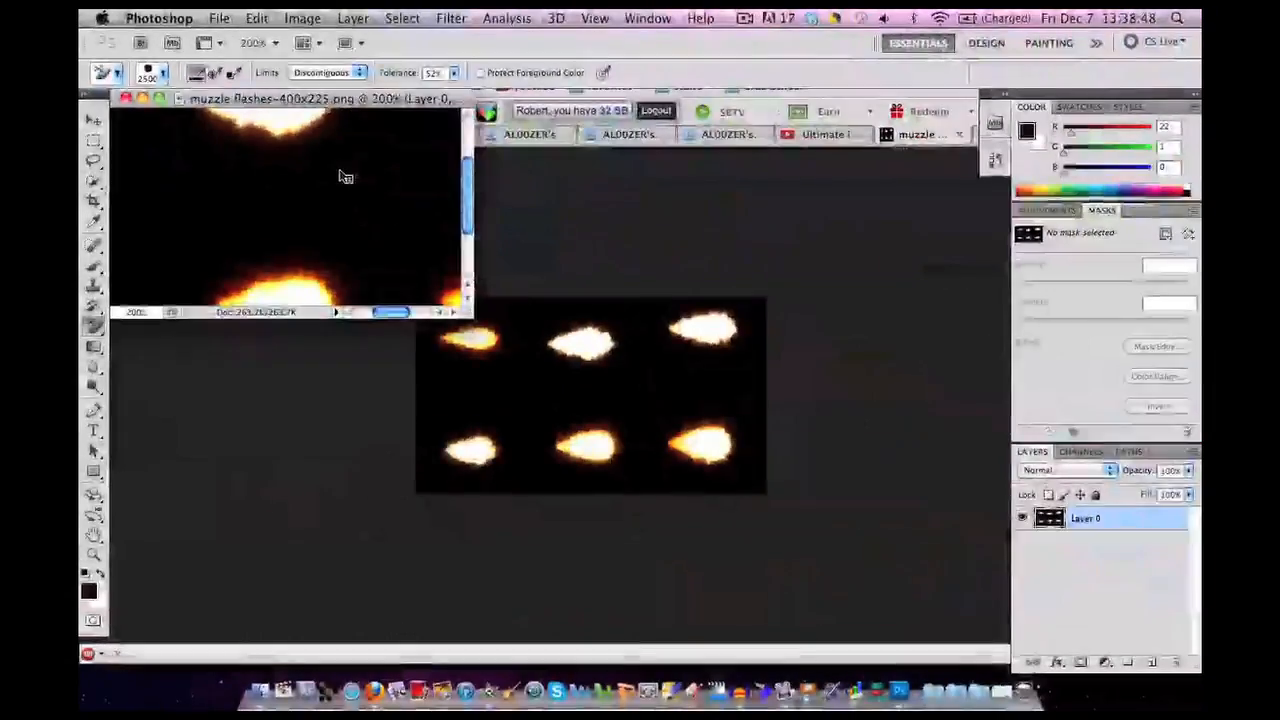
drag(471, 309, 1008, 664)
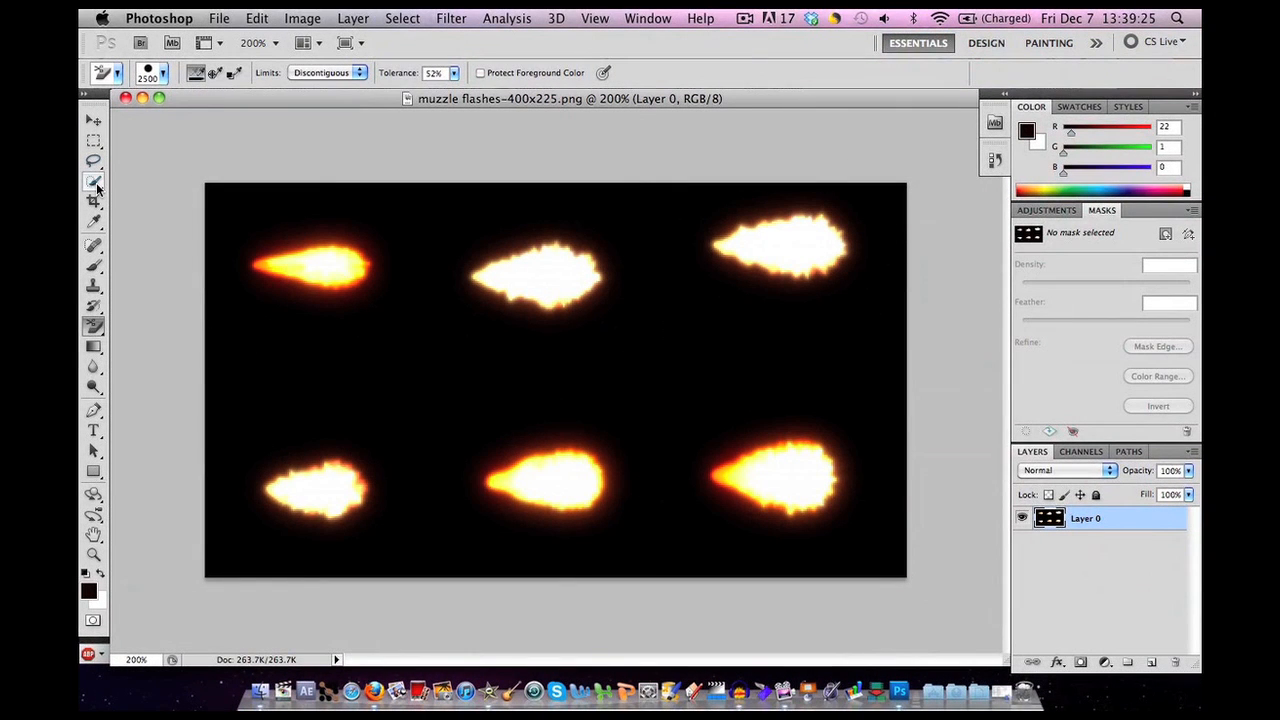
- Select the middle muzzle flash in the upper row with the Quick Selection tool, using a brush of about 32 px
click(95, 183)
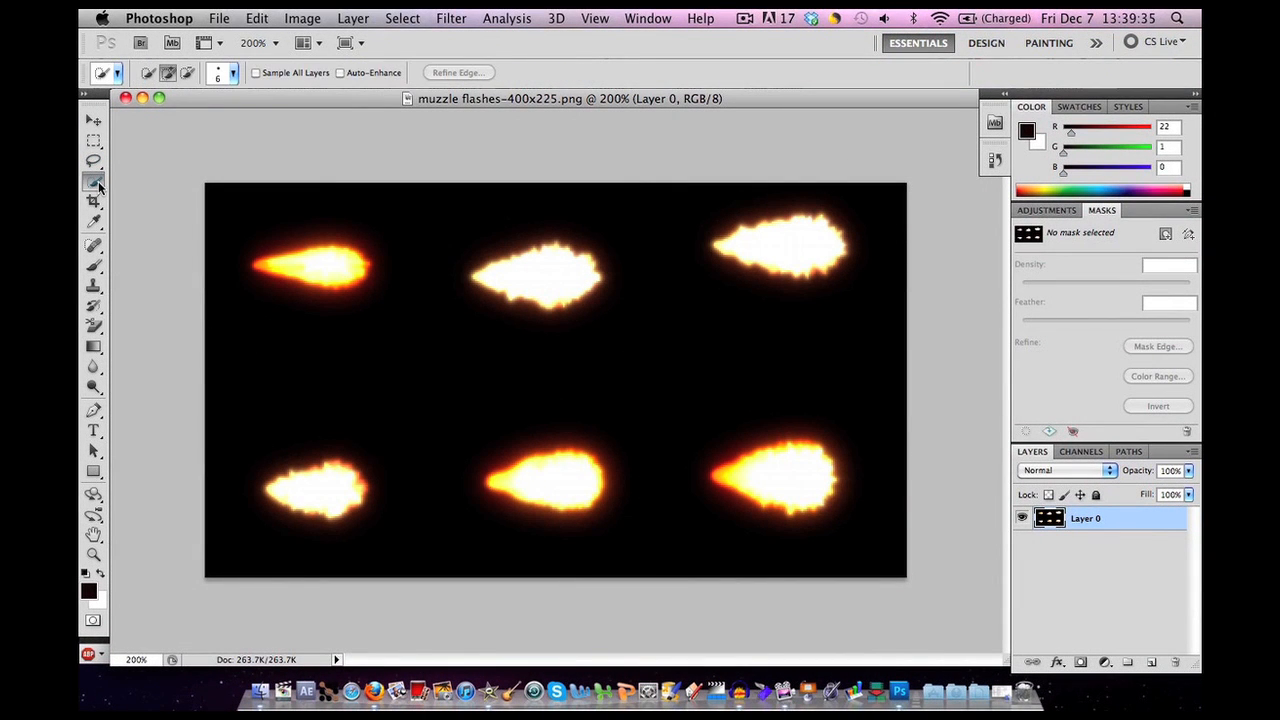
click(232, 74)
click(190, 118)
drag(191, 116, 182, 116)
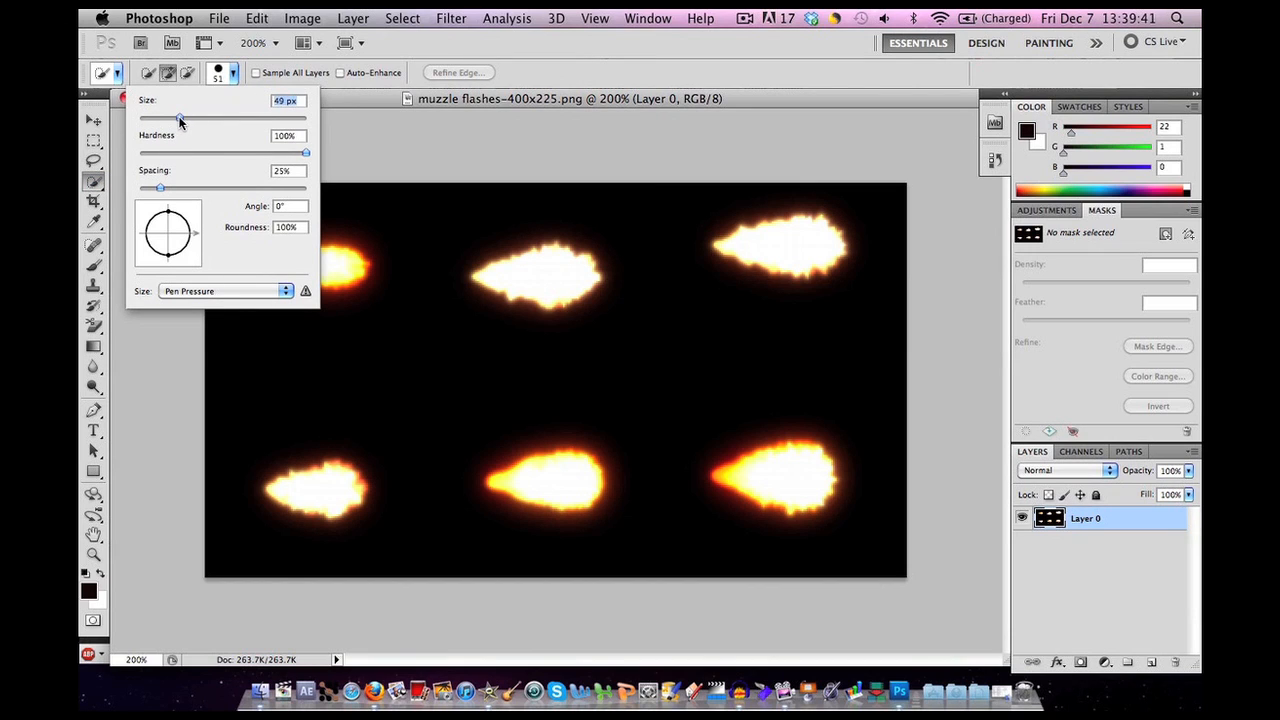
drag(173, 117, 162, 117)
click(232, 74)
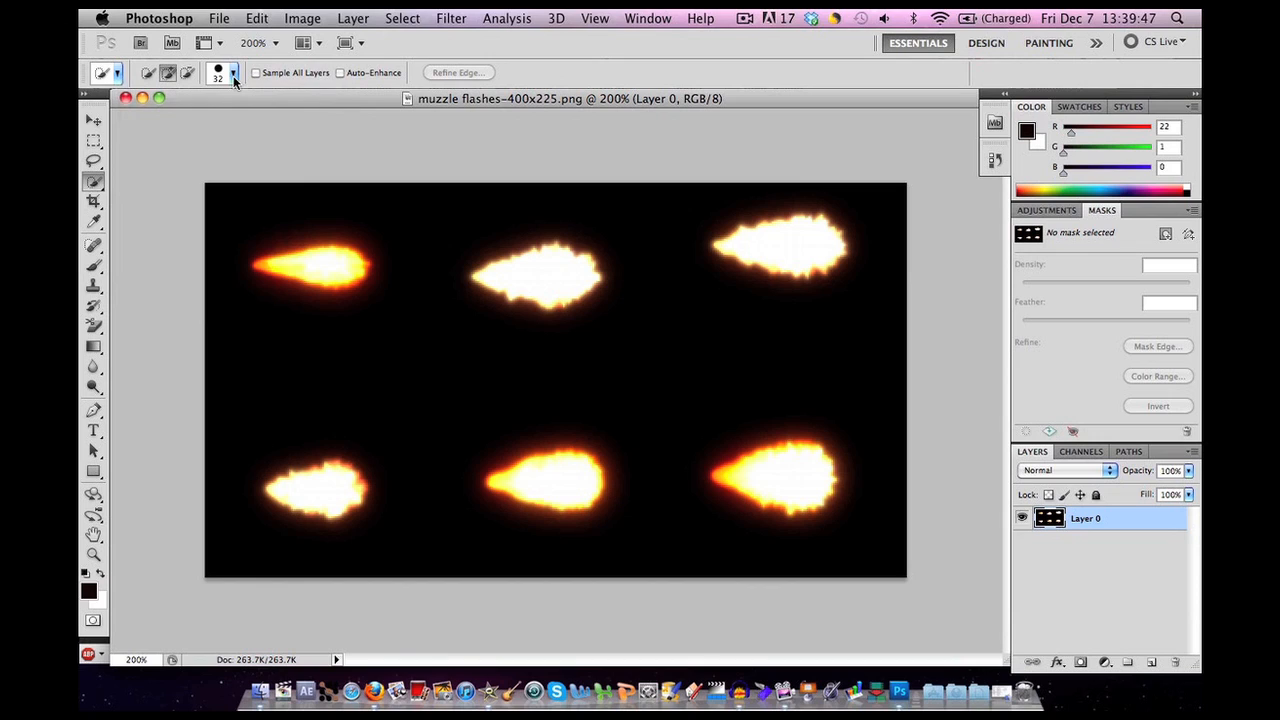
click(547, 277)
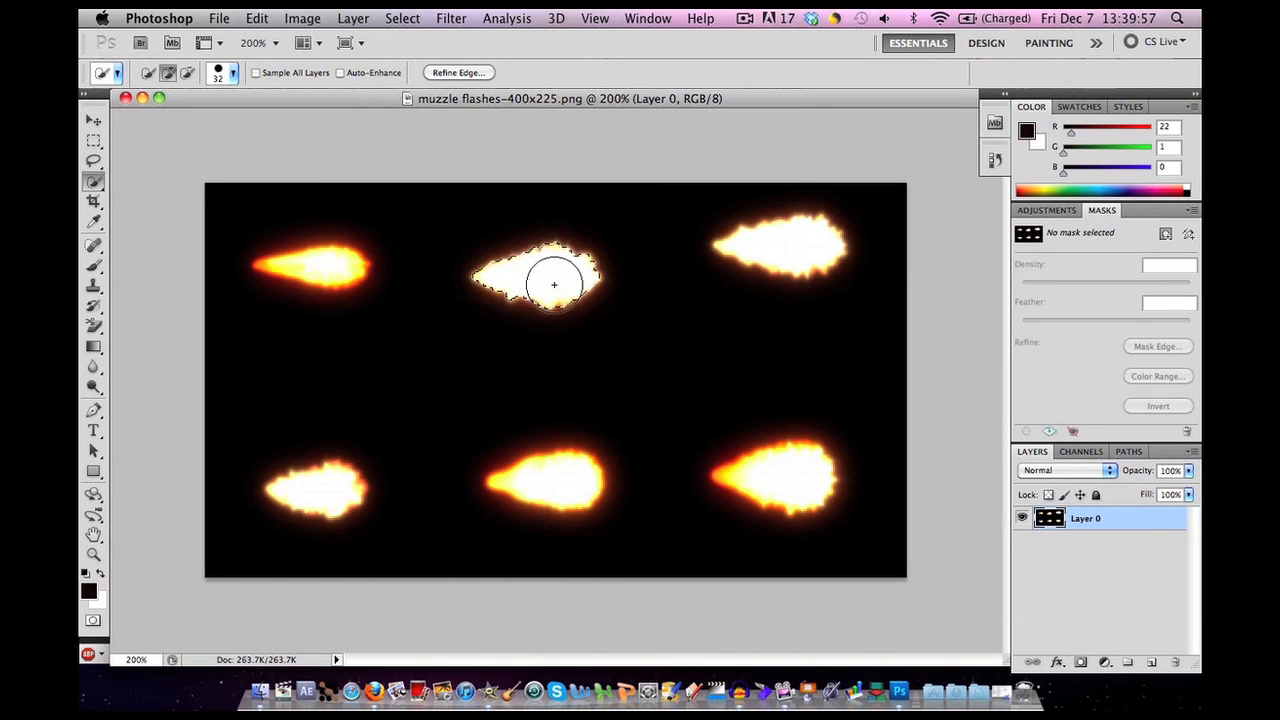
- Refine the selection's edge with radius 79.1 px, smooth 7, feather 1.0 px and contrast 5%
click(463, 72)
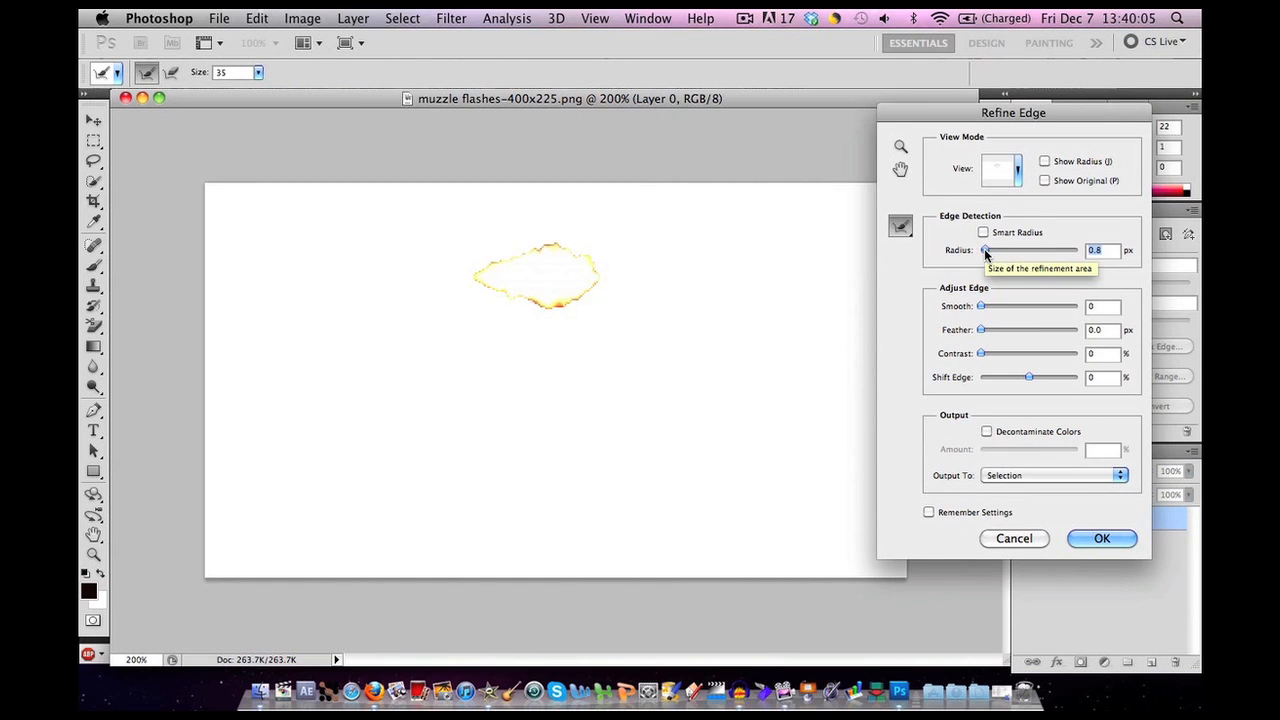
mouse_move(997, 254)
mouse_down()
mouse_move(1047, 256)
mouse_move(1002, 258)
mouse_up()
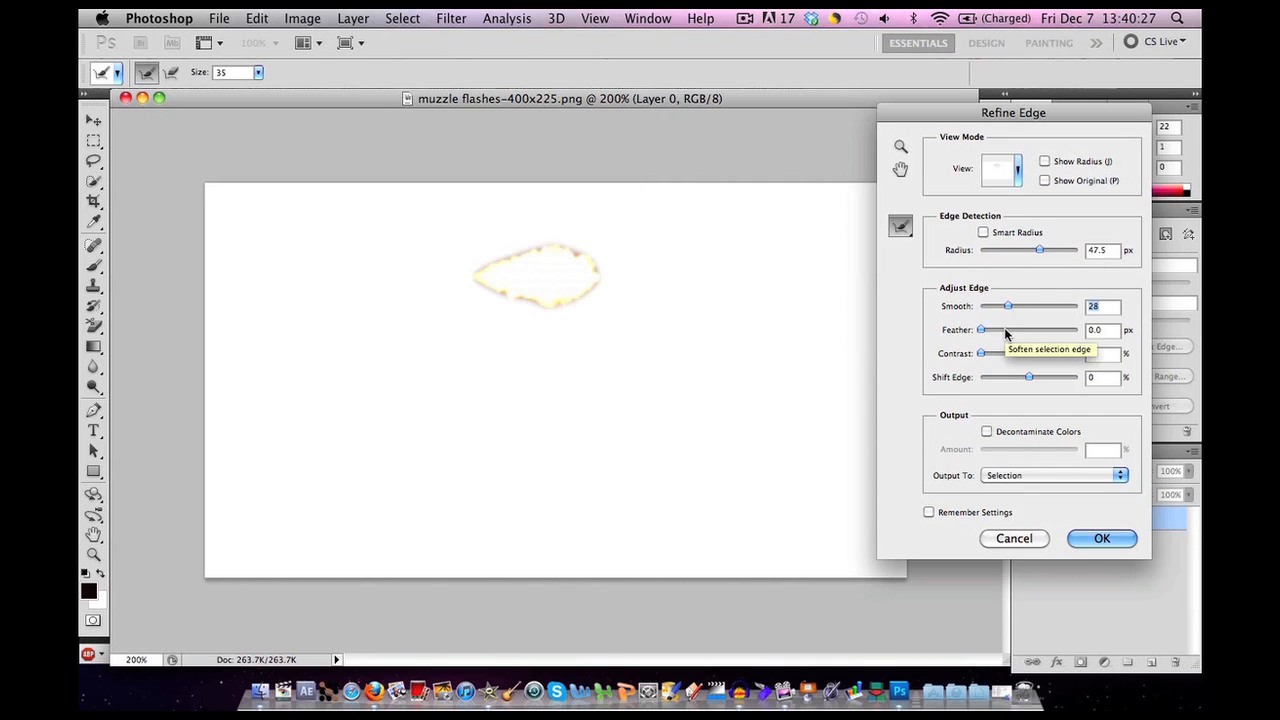
click(1005, 331)
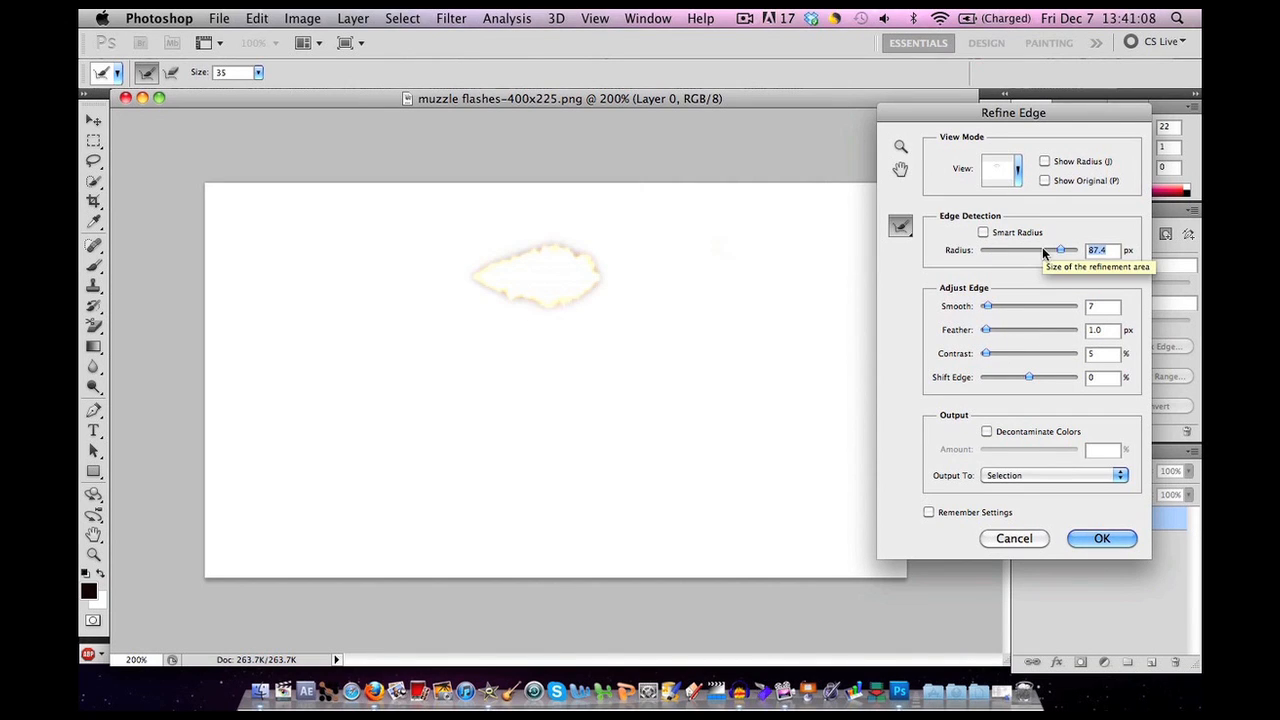
click(1042, 250)
drag(1045, 251, 1056, 249)
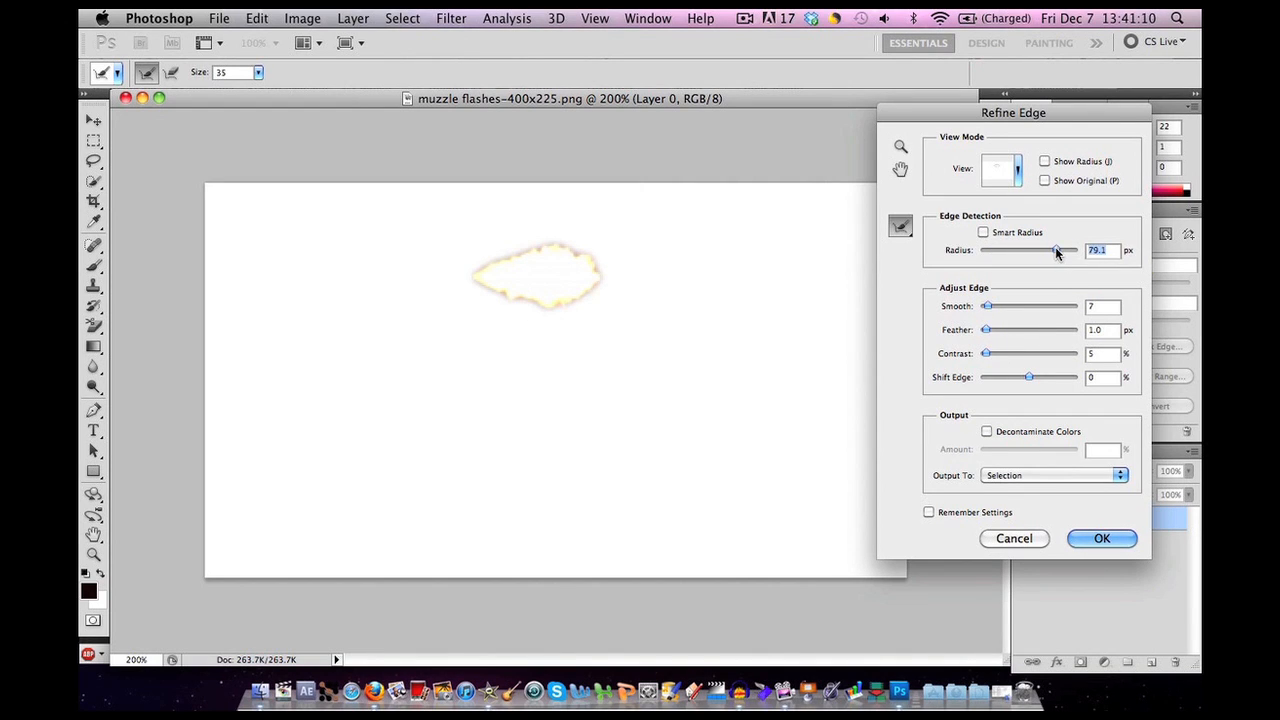
click(1102, 539)
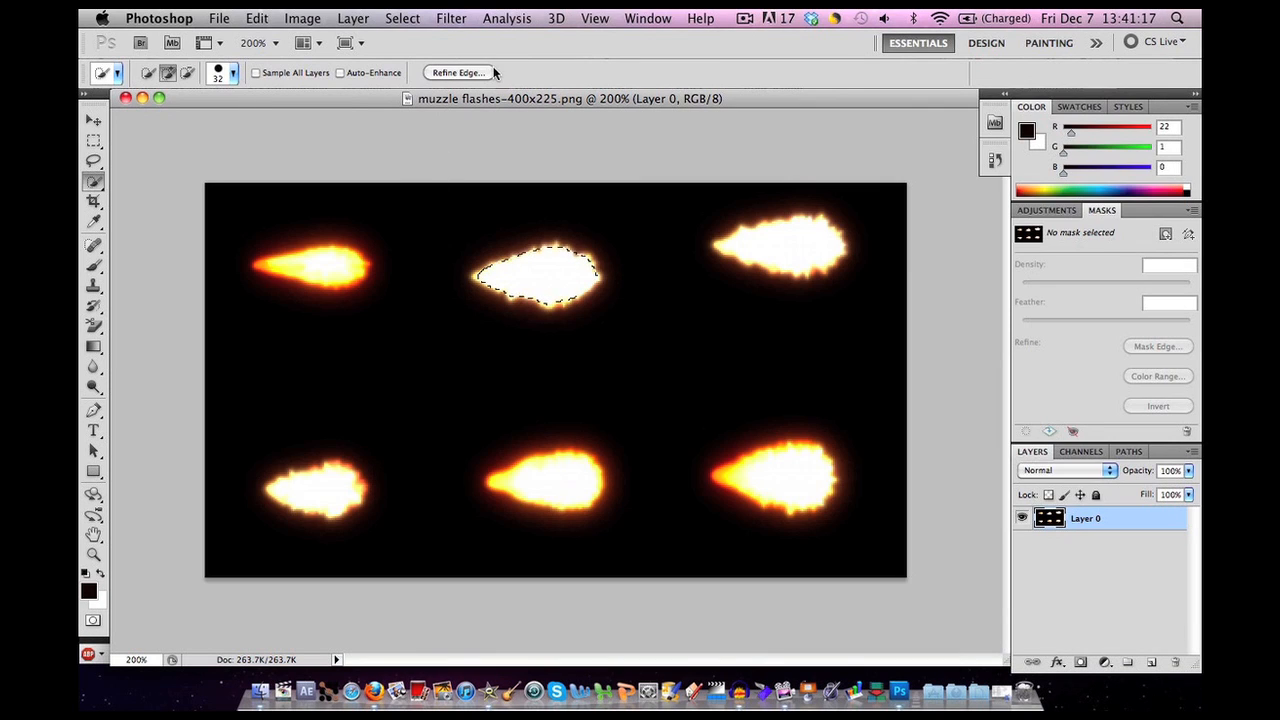
- Invert the selection so that everything except the chosen flash is selected
click(455, 19)
mouse_move(418, 20)
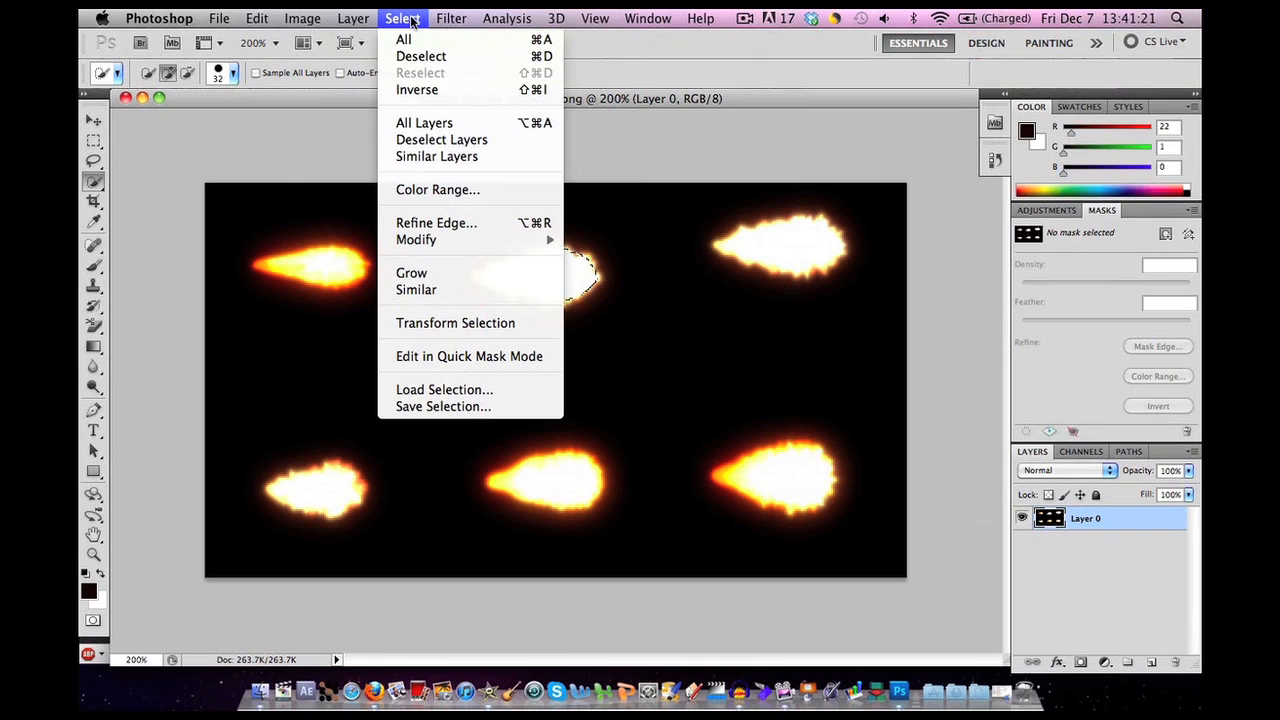
click(416, 91)
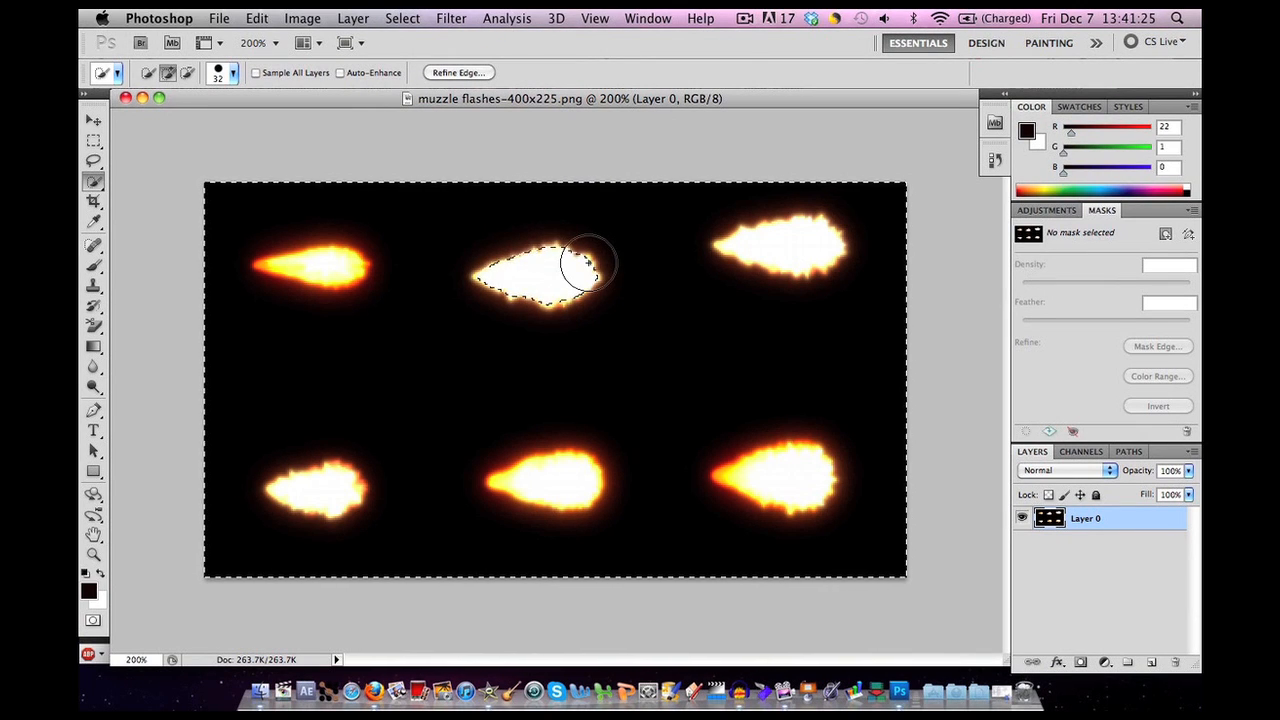
- Erase the black background around the flashes using the Background Eraser with a 2500 px brush
click(95, 326)
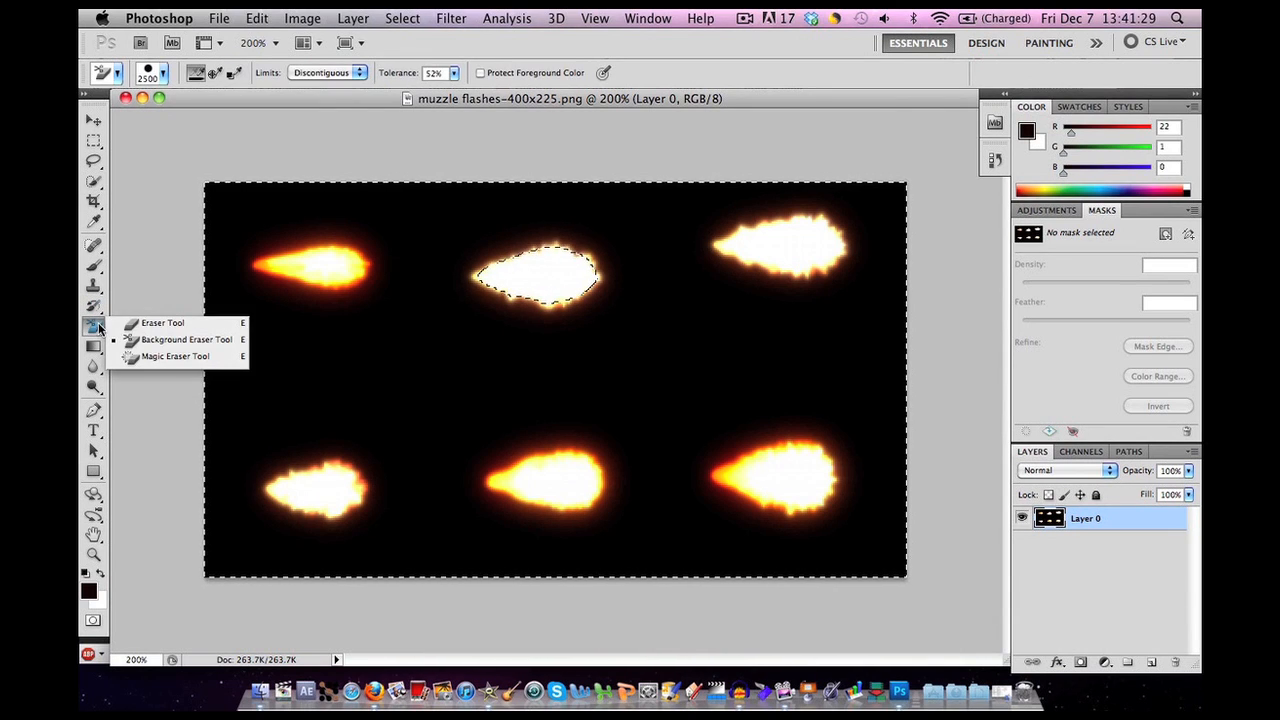
click(153, 342)
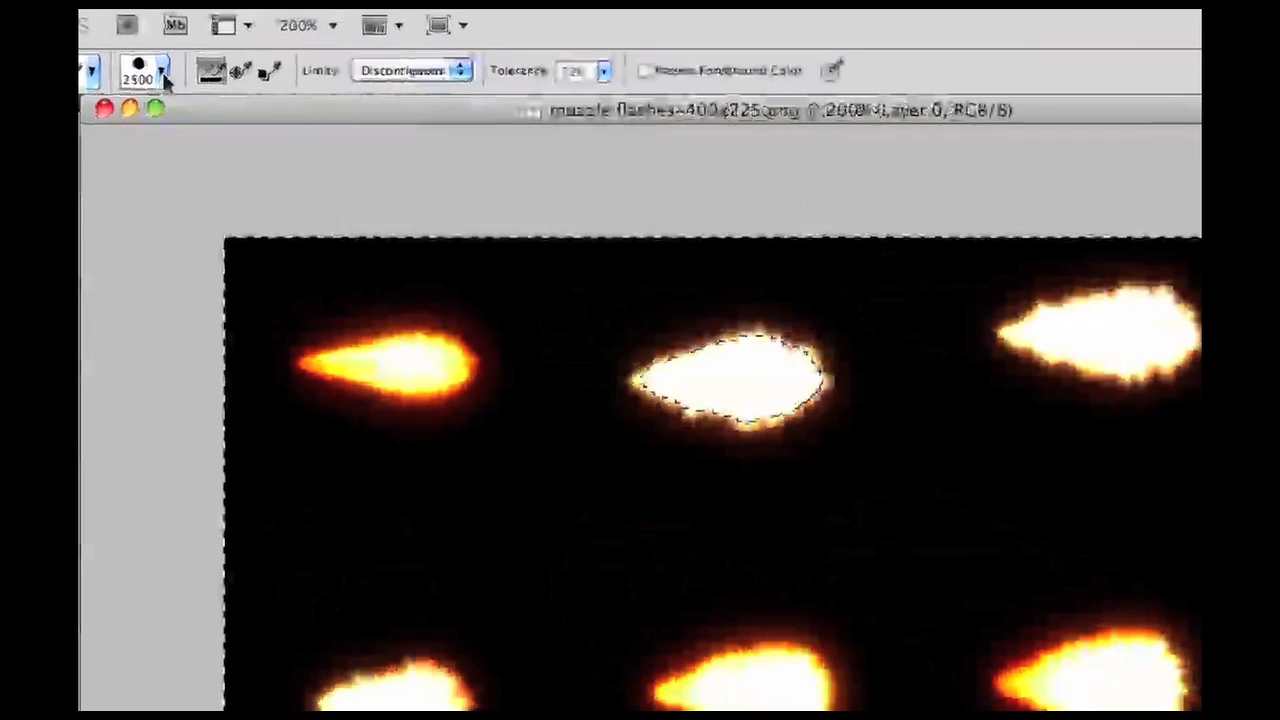
click(165, 80)
mouse_move(277, 138)
mouse_down()
mouse_move(266, 134)
mouse_move(345, 133)
mouse_up()
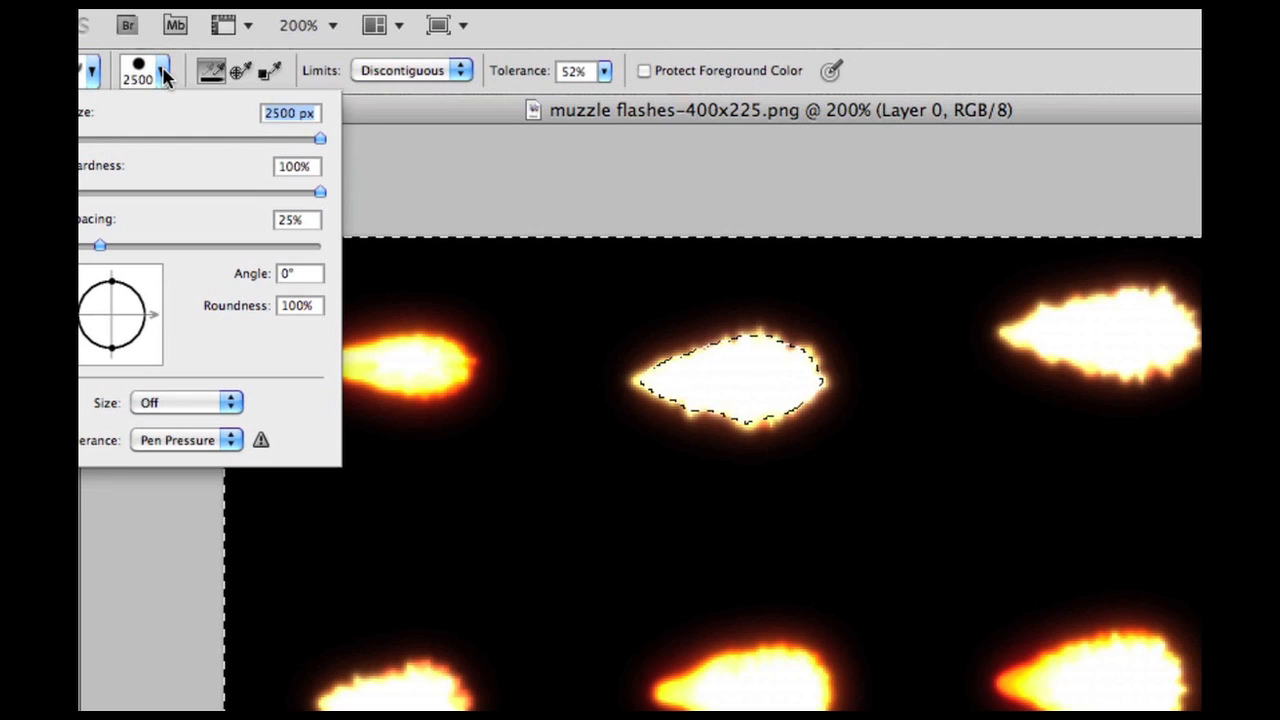
click(347, 133)
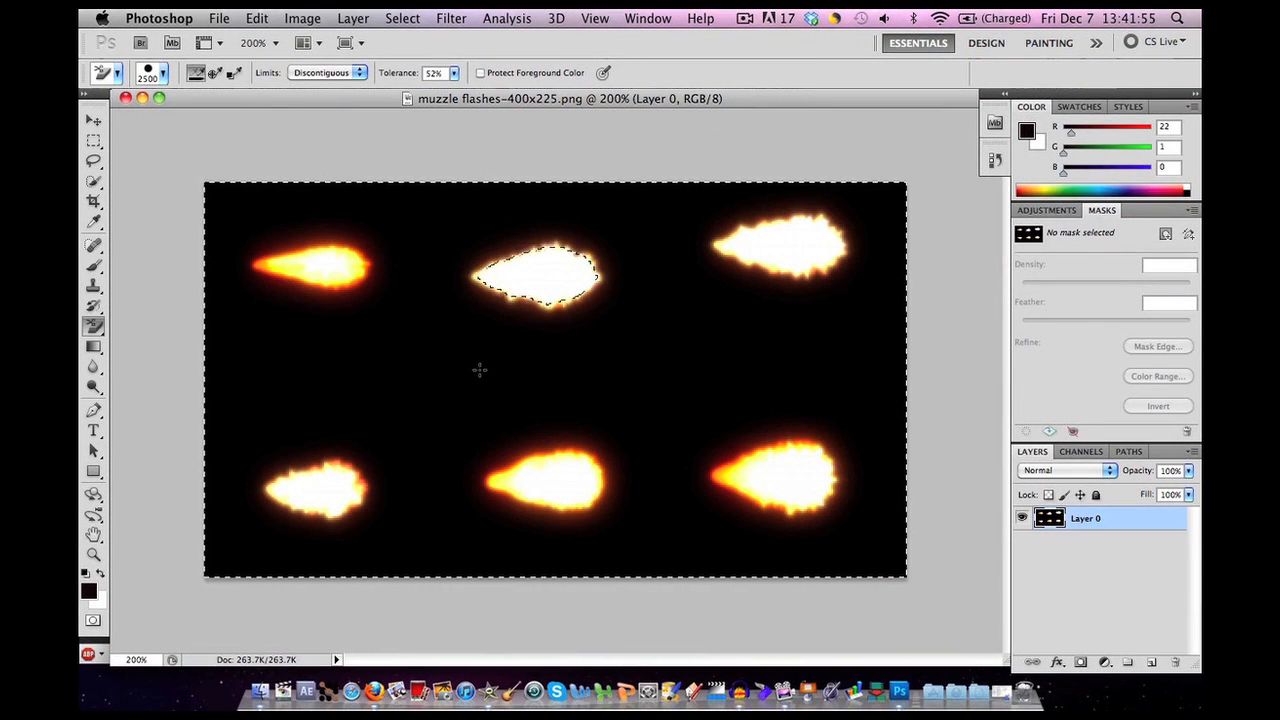
click(479, 370)
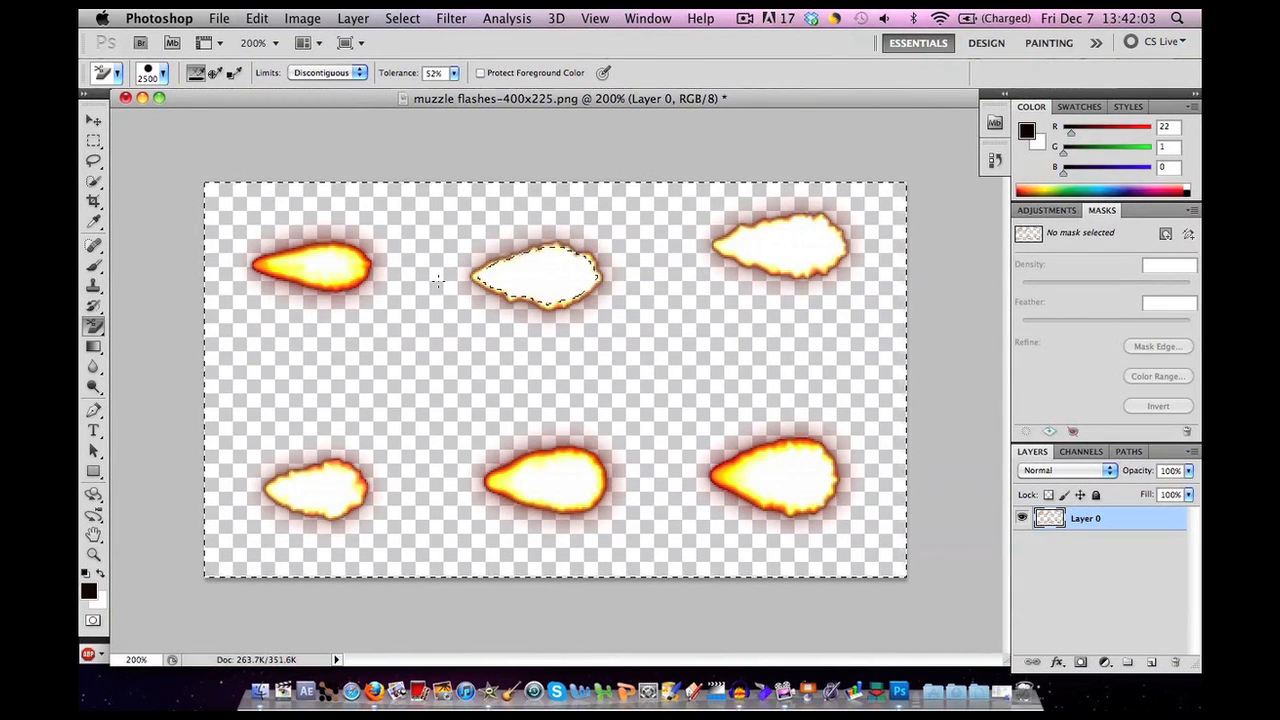
- Set the Background Eraser tolerance to 100% and erase the five unwanted flashes, including their colored edges
click(455, 73)
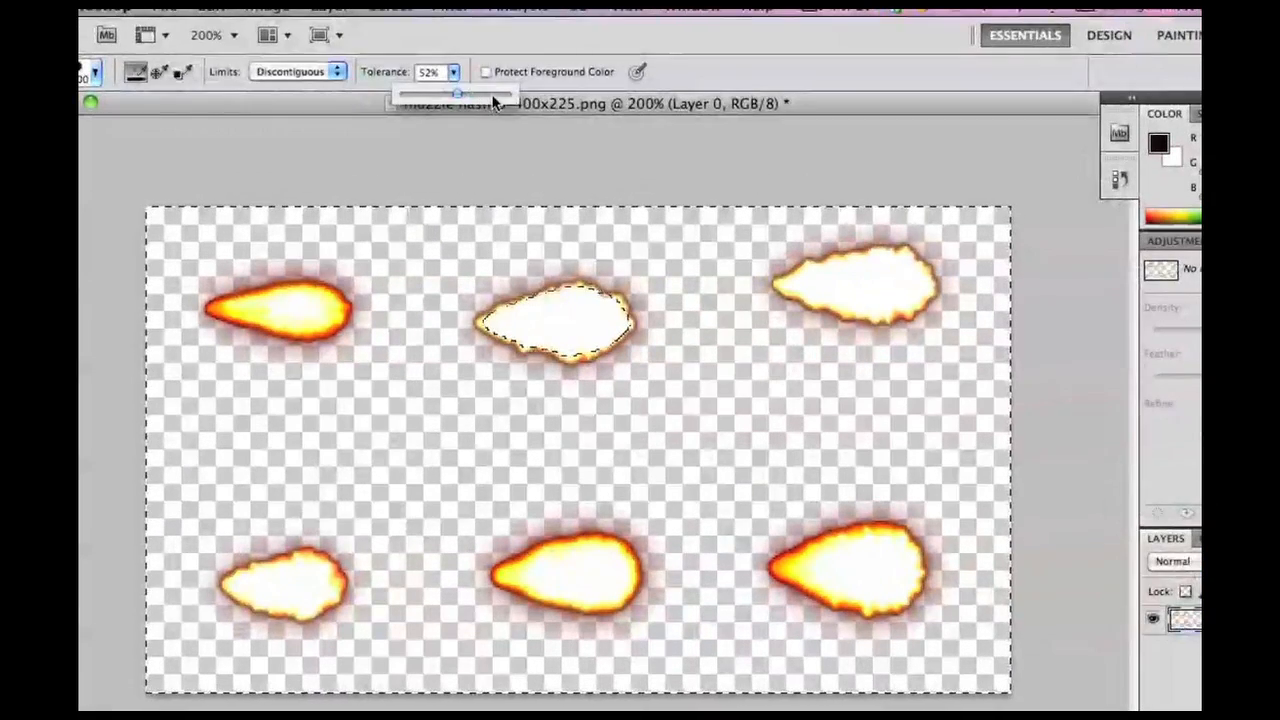
drag(493, 103, 509, 94)
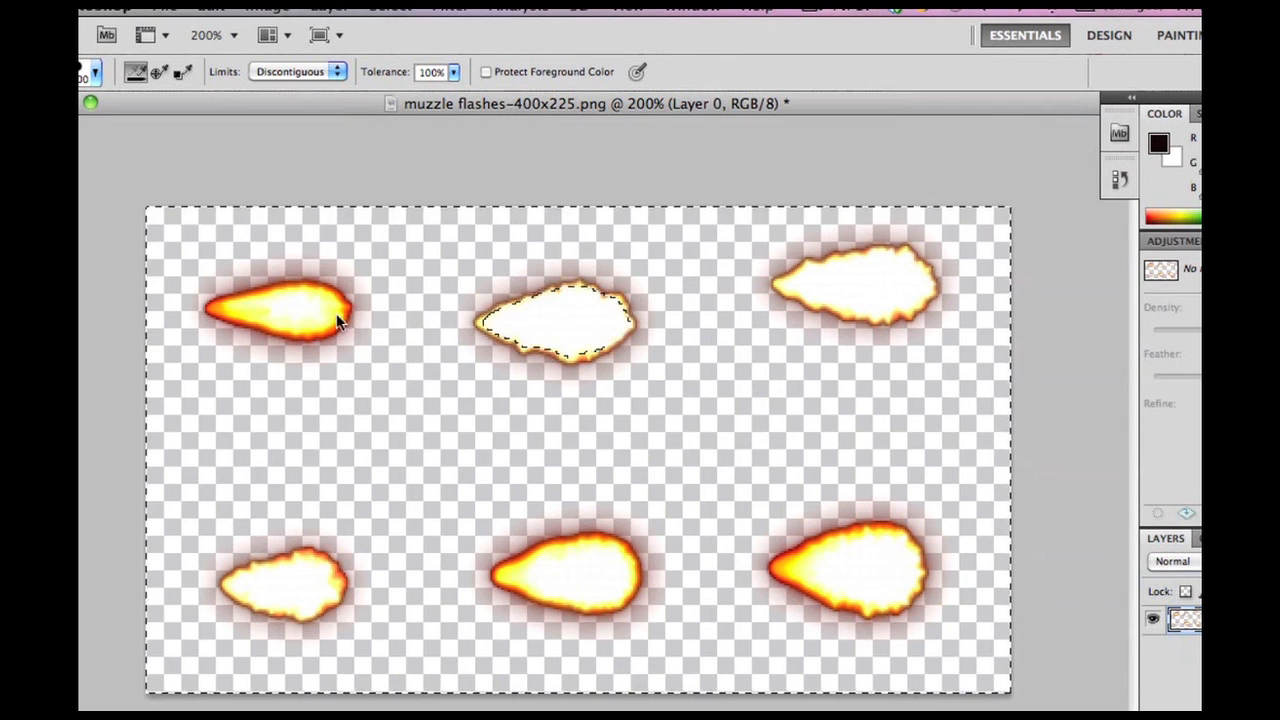
click(303, 312)
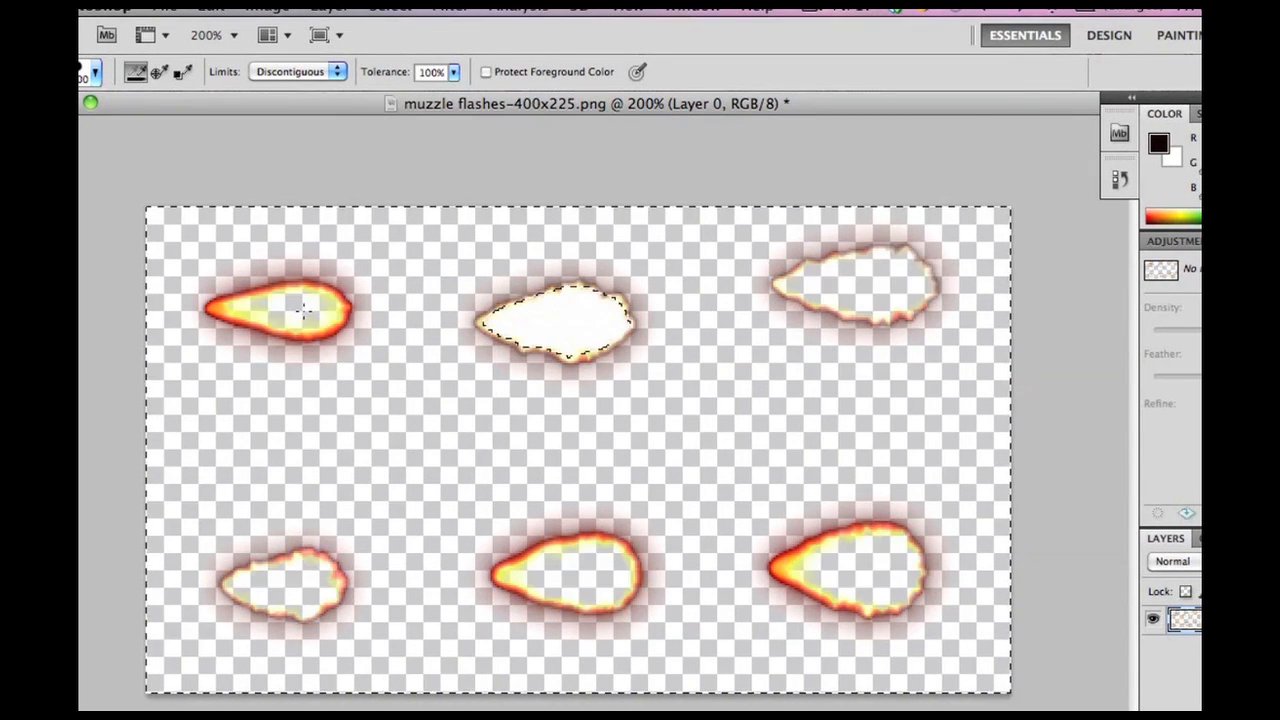
click(340, 296)
click(336, 294)
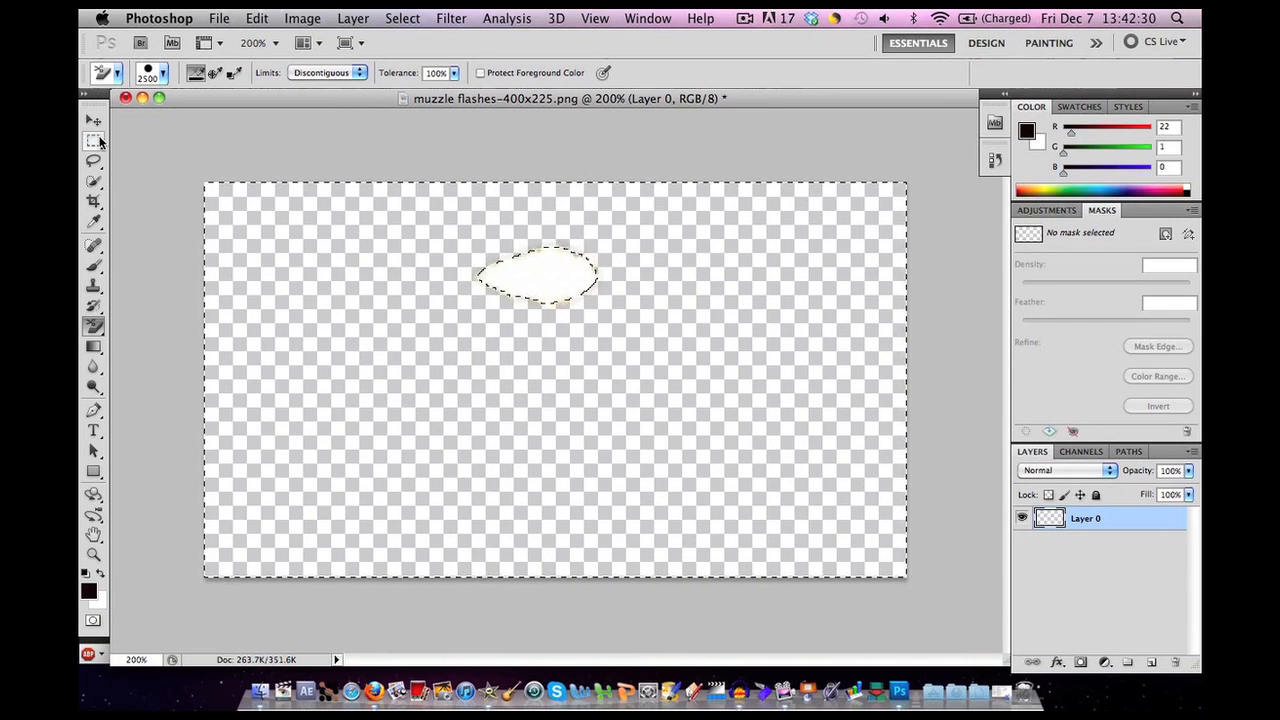
- Select the remaining flash with the Lasso tool and move it to the center of the canvas
click(96, 167)
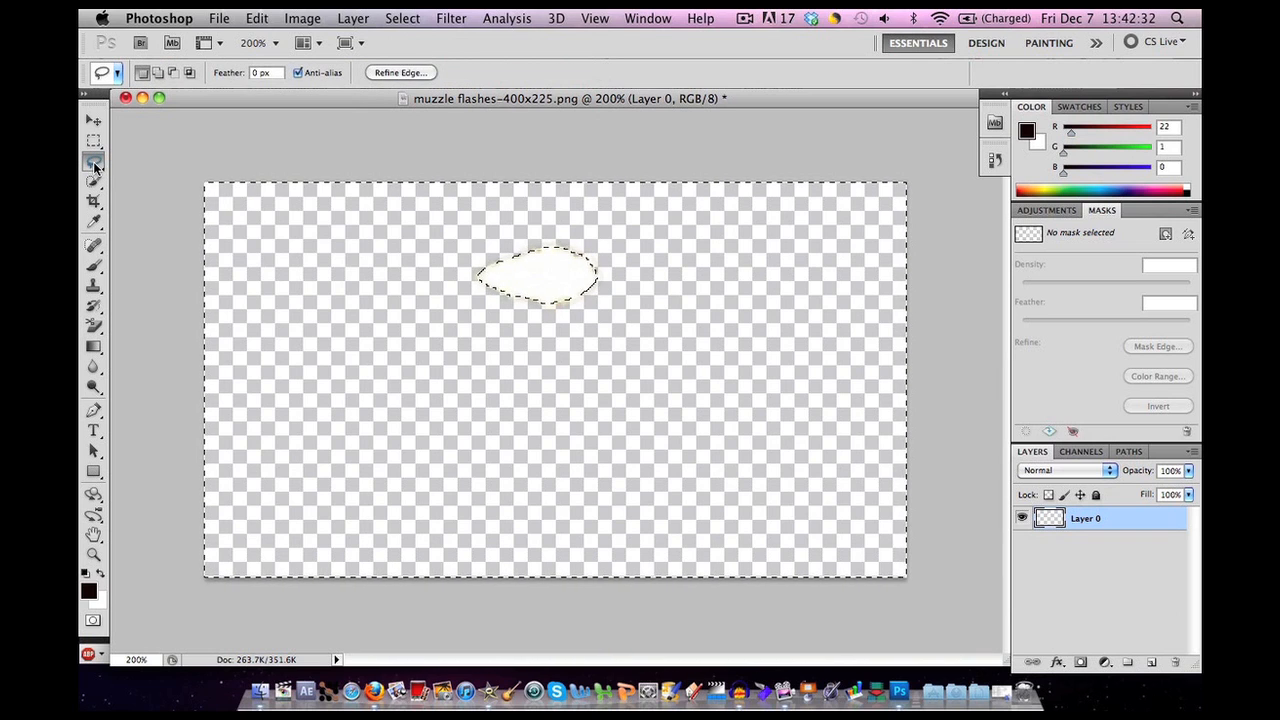
click(447, 233)
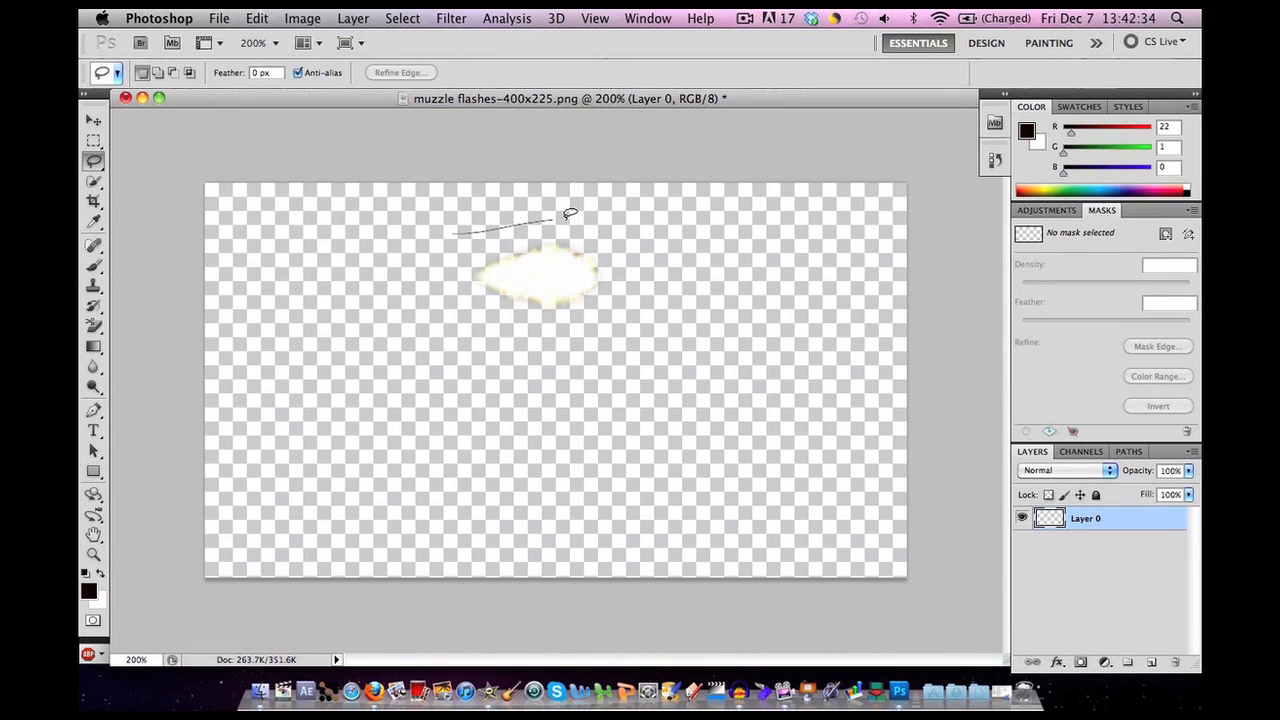
mouse_move(605, 381)
mouse_down()
mouse_move(392, 279)
mouse_move(485, 230)
mouse_up()
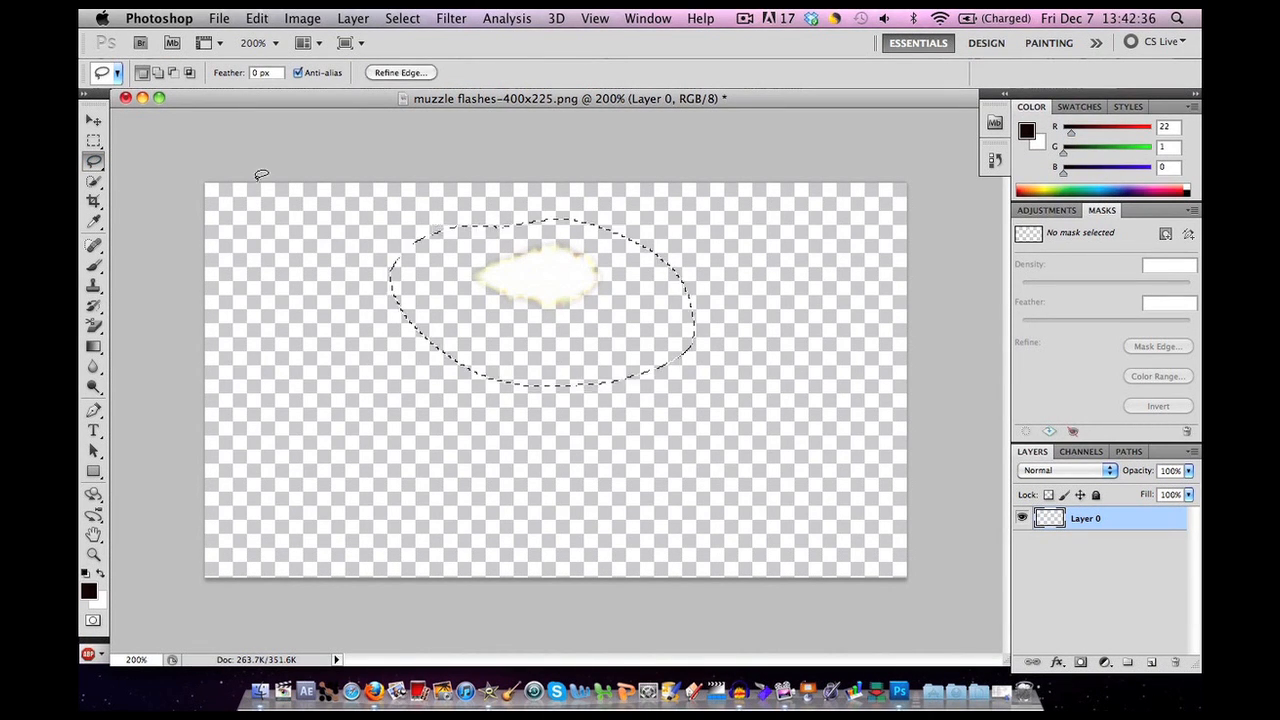
click(93, 121)
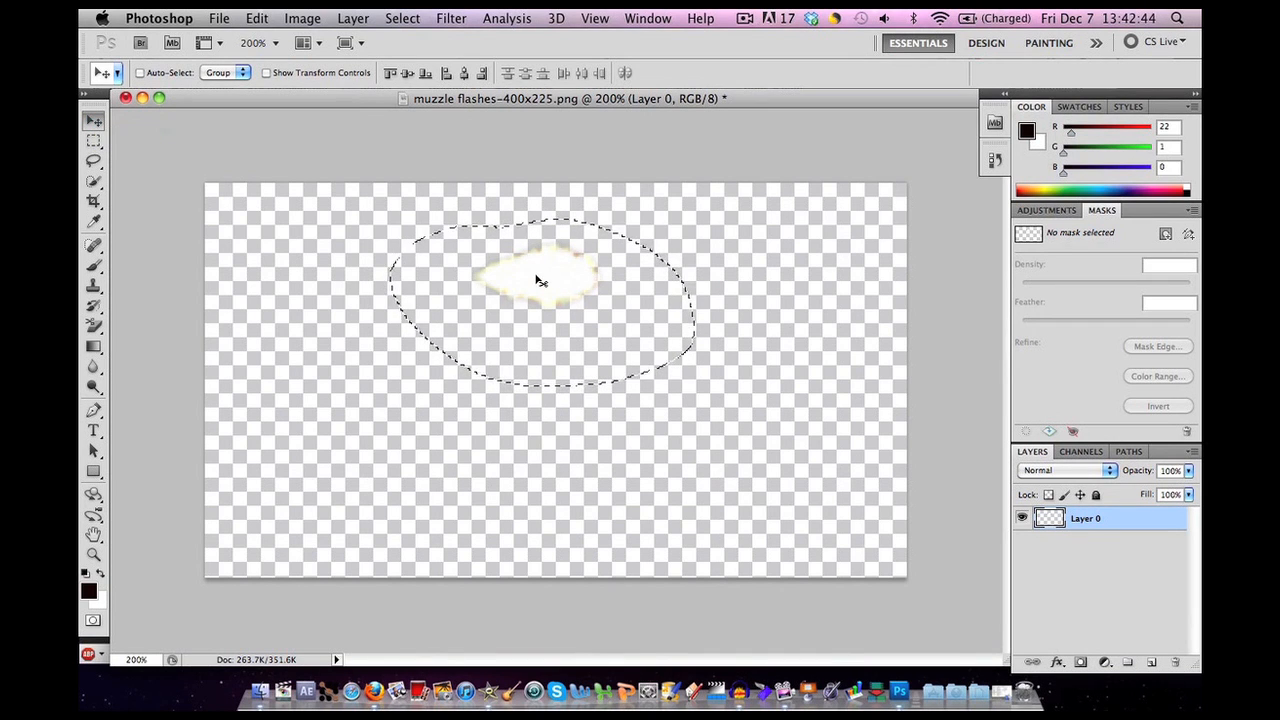
drag(537, 277, 566, 371)
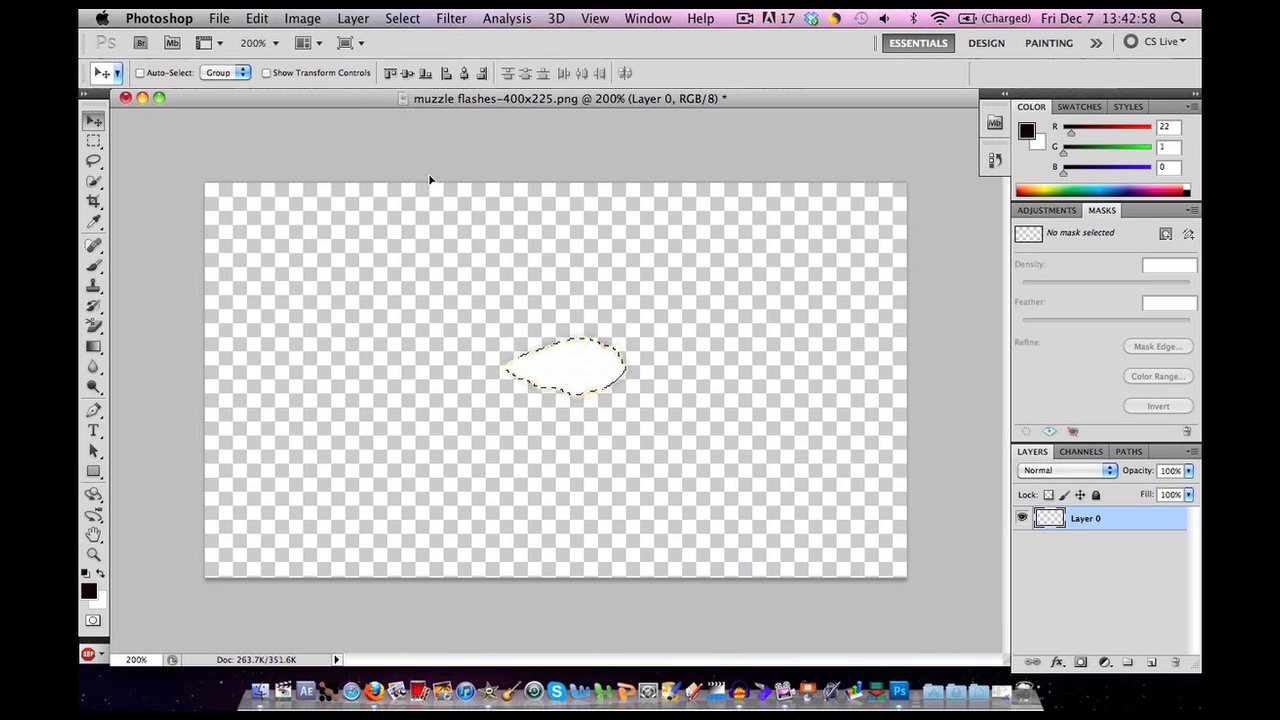
- Save a copy of the image in PNG format as muzzle flashes-400x225.png in the 2ndL00ZER uploads folder, without interlacing
click(220, 20)
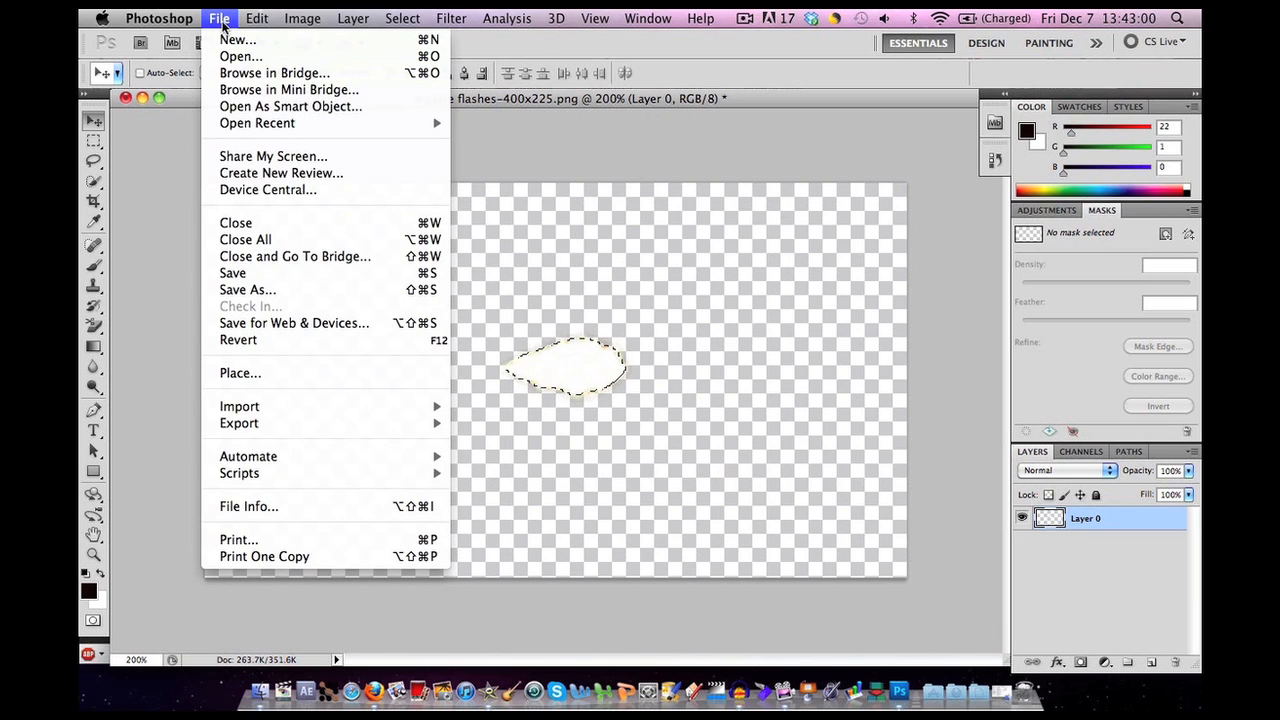
click(247, 290)
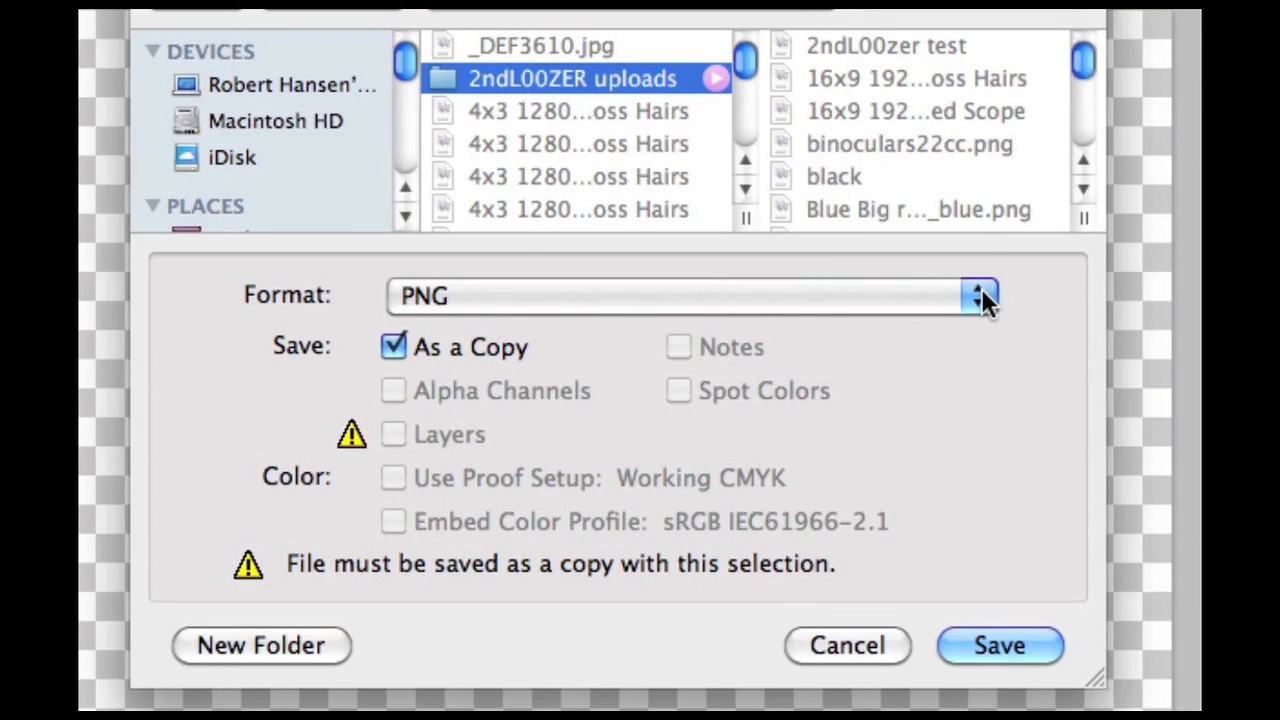
click(981, 297)
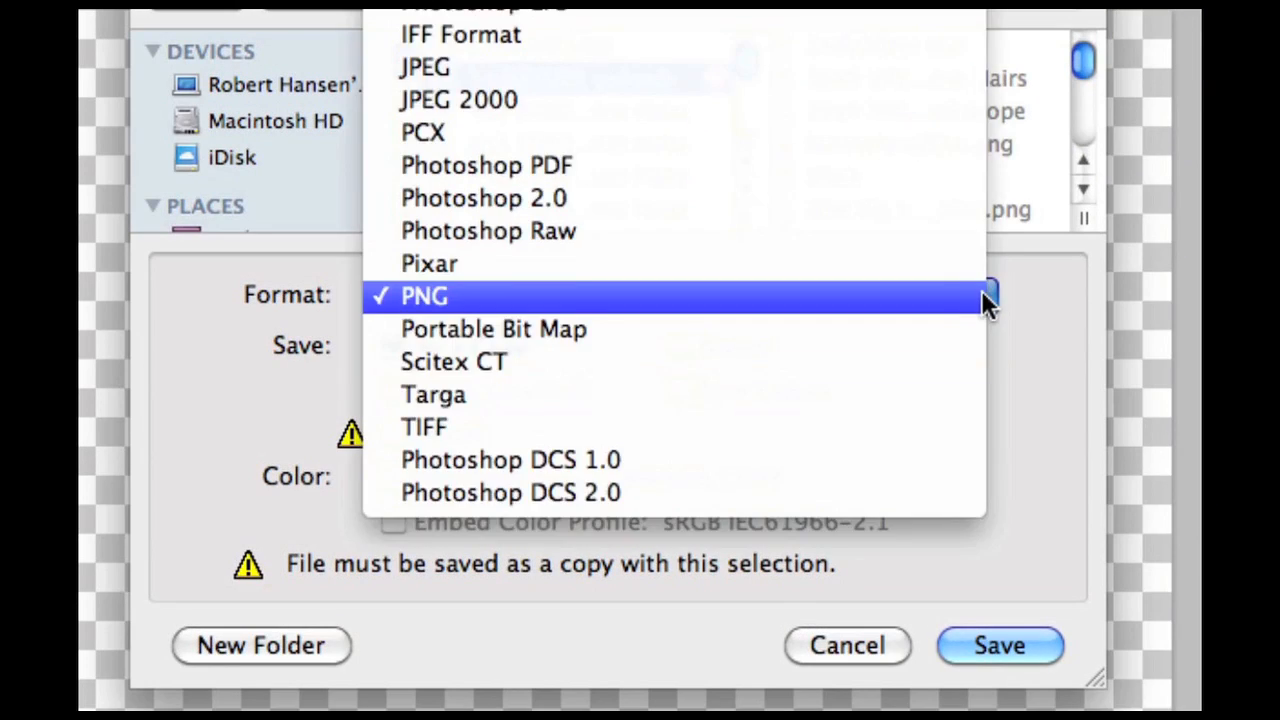
click(648, 291)
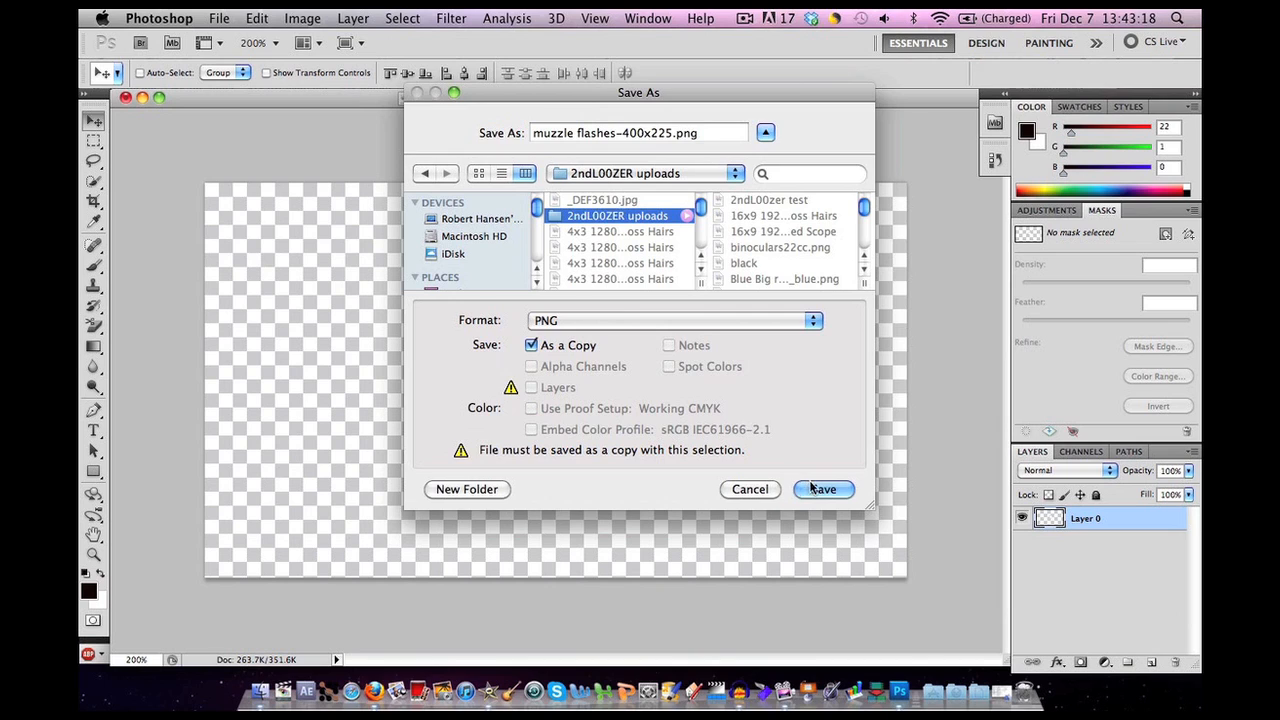
click(812, 488)
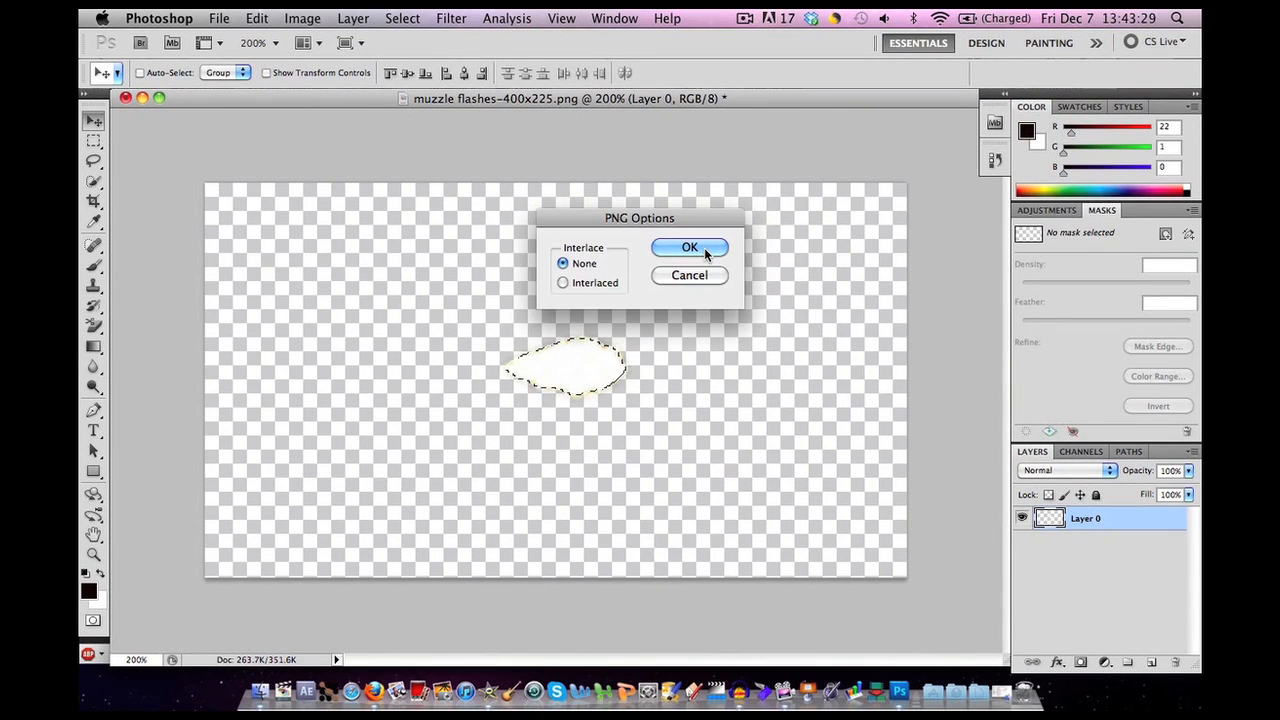
click(689, 247)
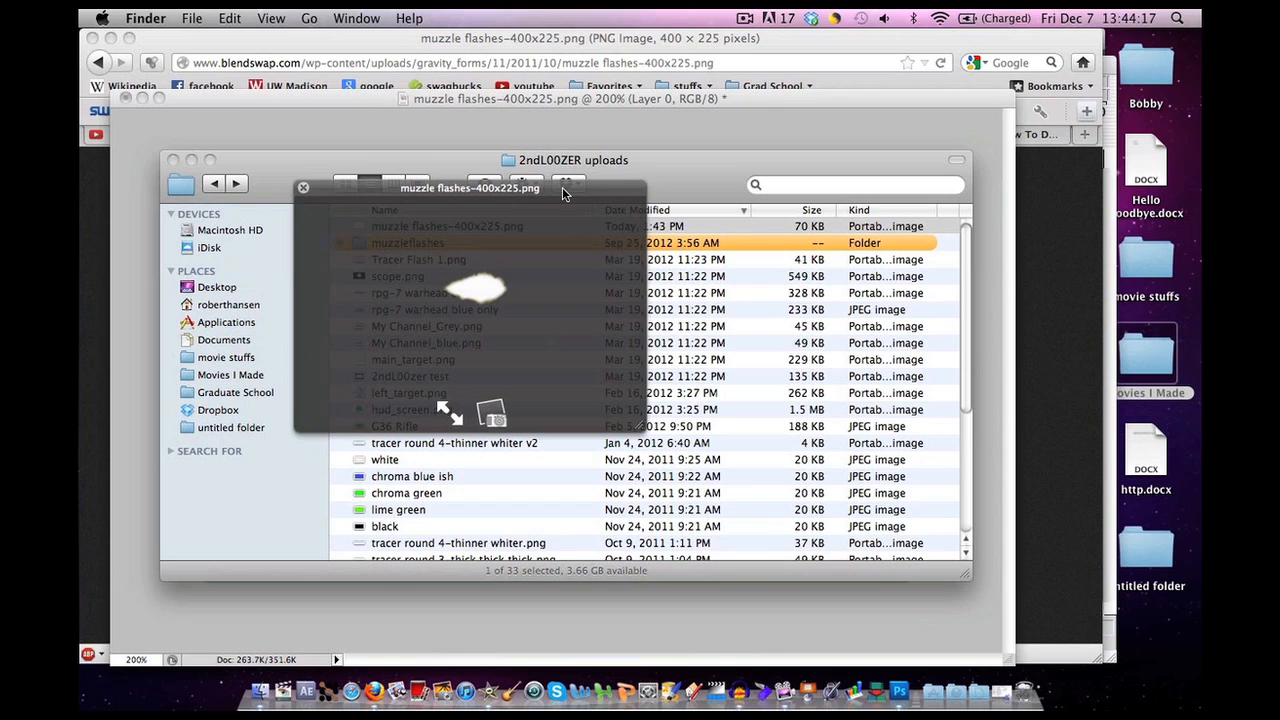
- Preview the saved muzzle flashes-400x225.png with Quick Look in Finder to check its transparent background
key(space)
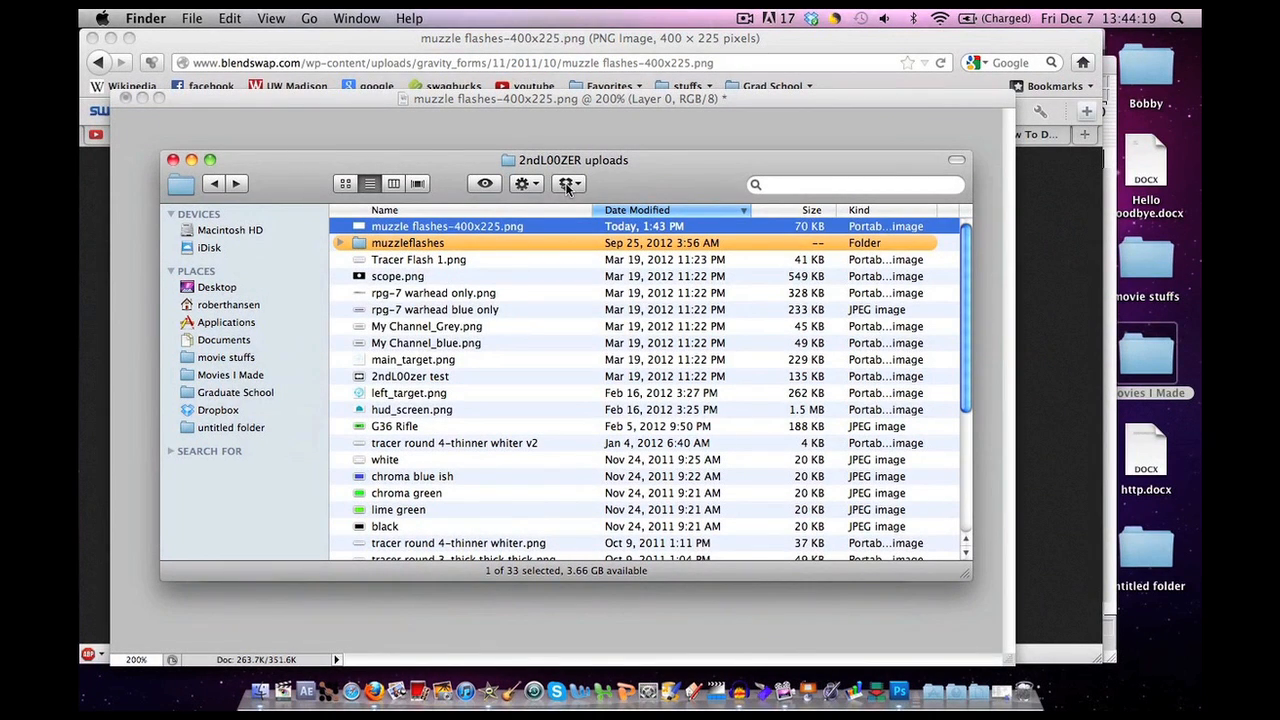
key(space)
drag(630, 222, 676, 211)
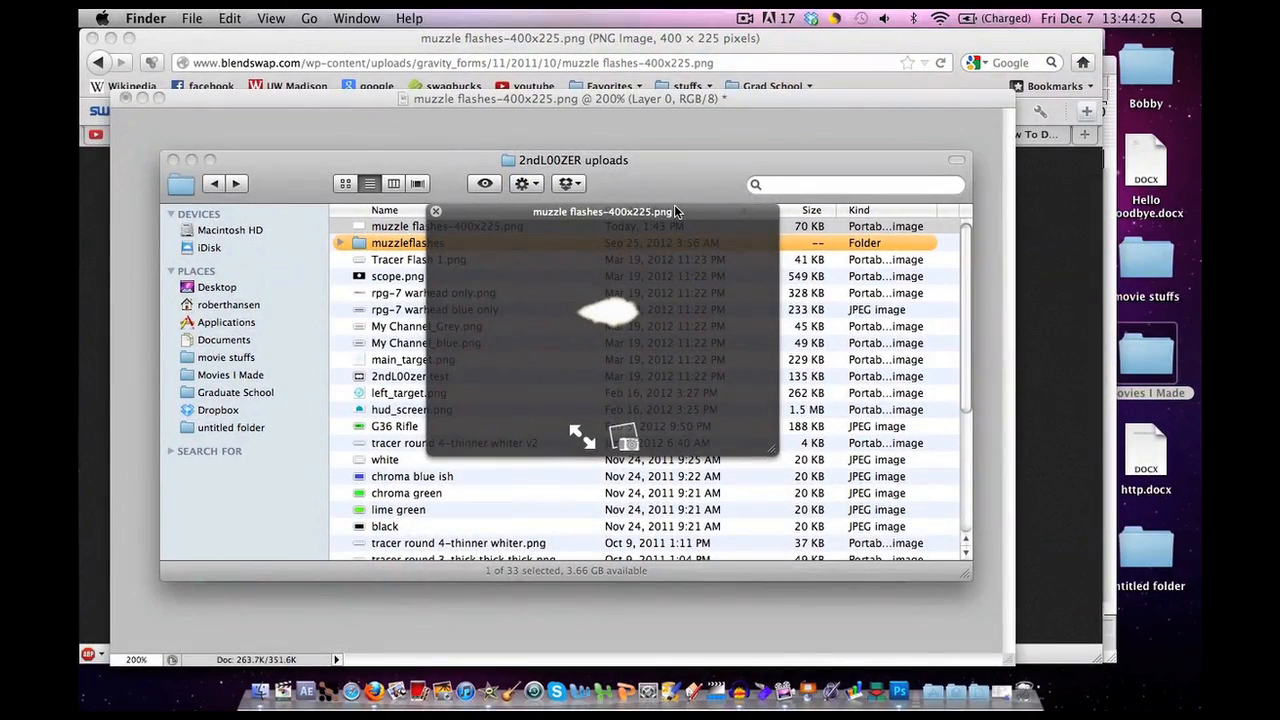